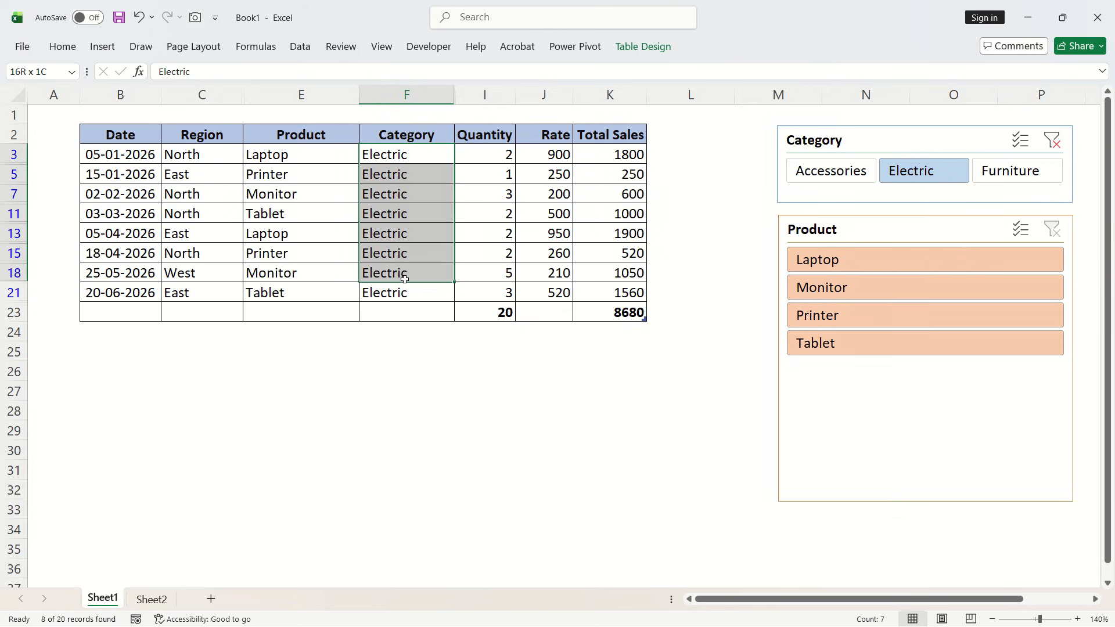
Switch the Category slicer filter from Electric to Furniture and select the Furniture cells in the Category column.
left_click_drag(405, 279, 409, 309)
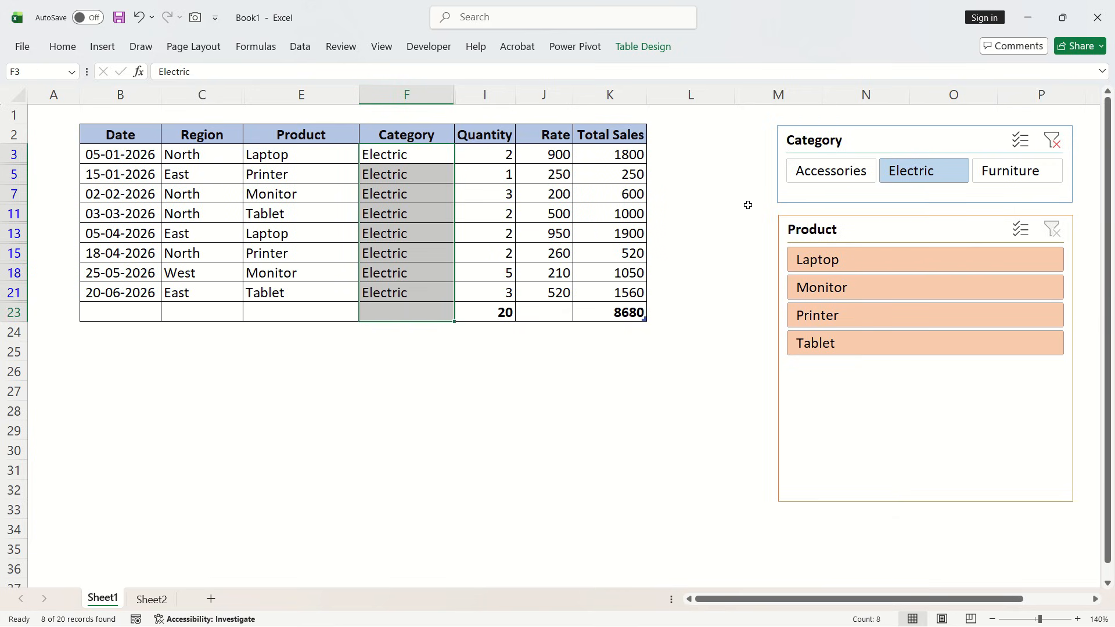
left_click(1006, 184)
left_click(518, 195)
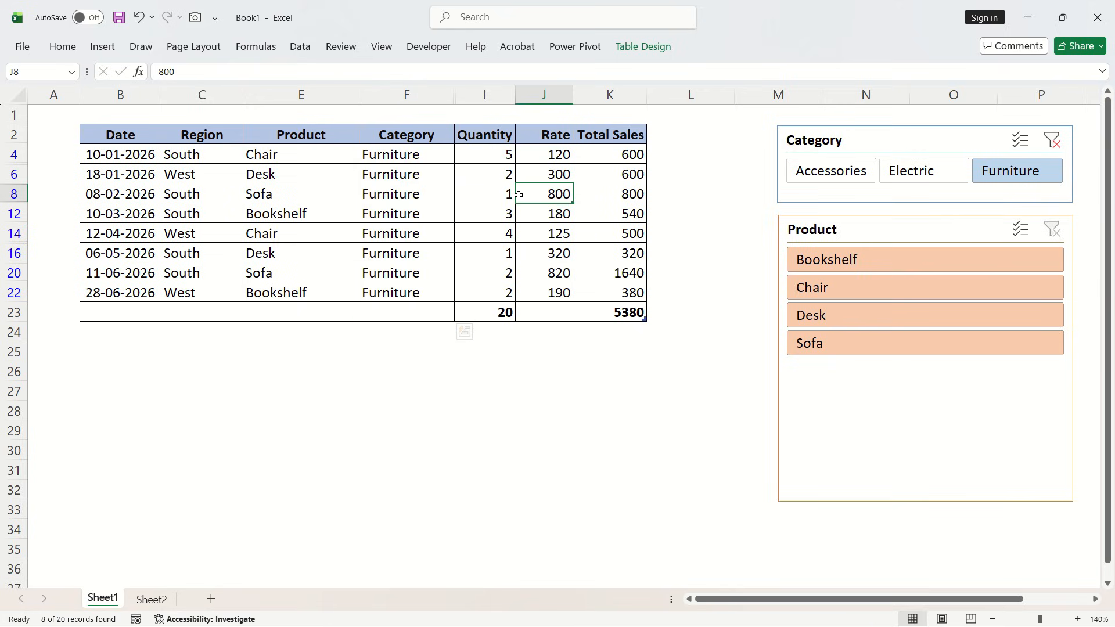
left_click_drag(410, 154, 414, 289)
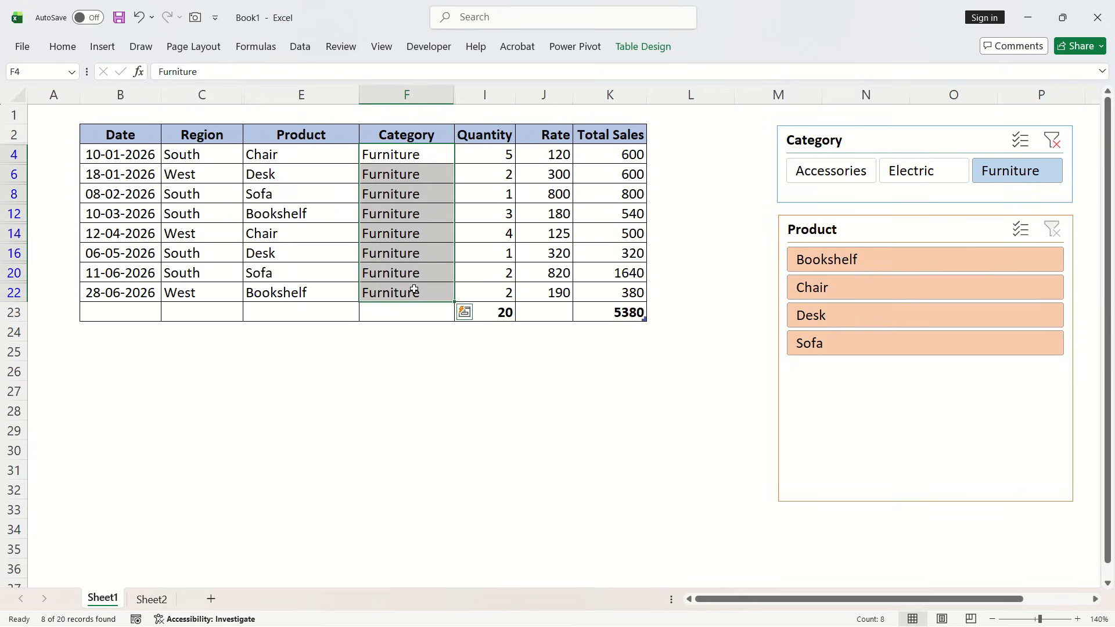
Switch the Category slicer filter between Electric, Furniture and Accessories in turn, ending on Electric.
left_click(909, 171)
left_click(987, 172)
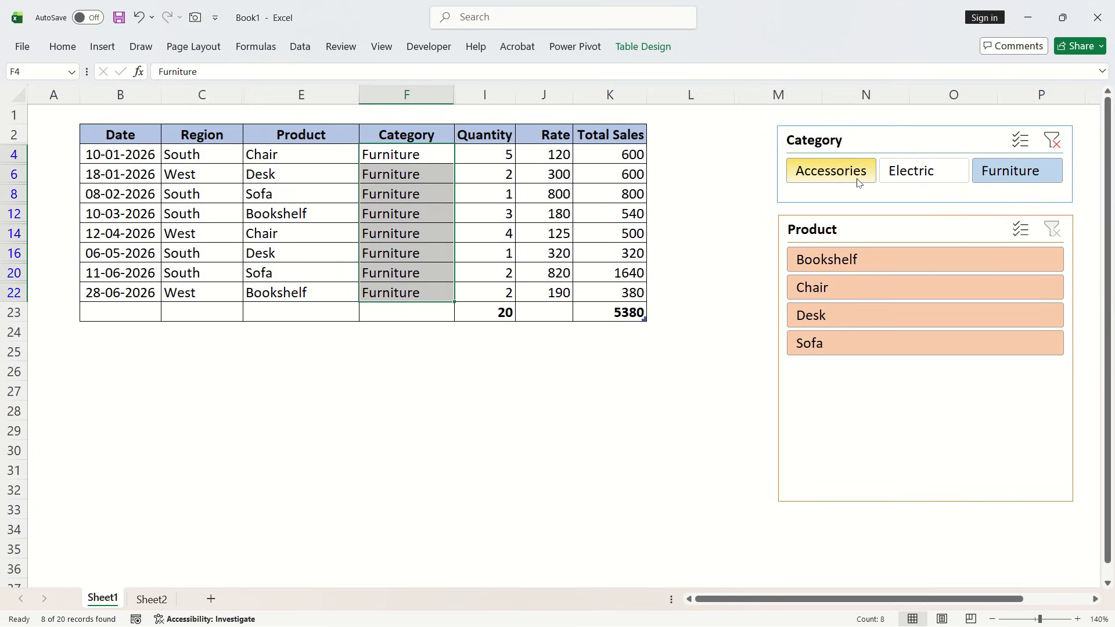
left_click(878, 180)
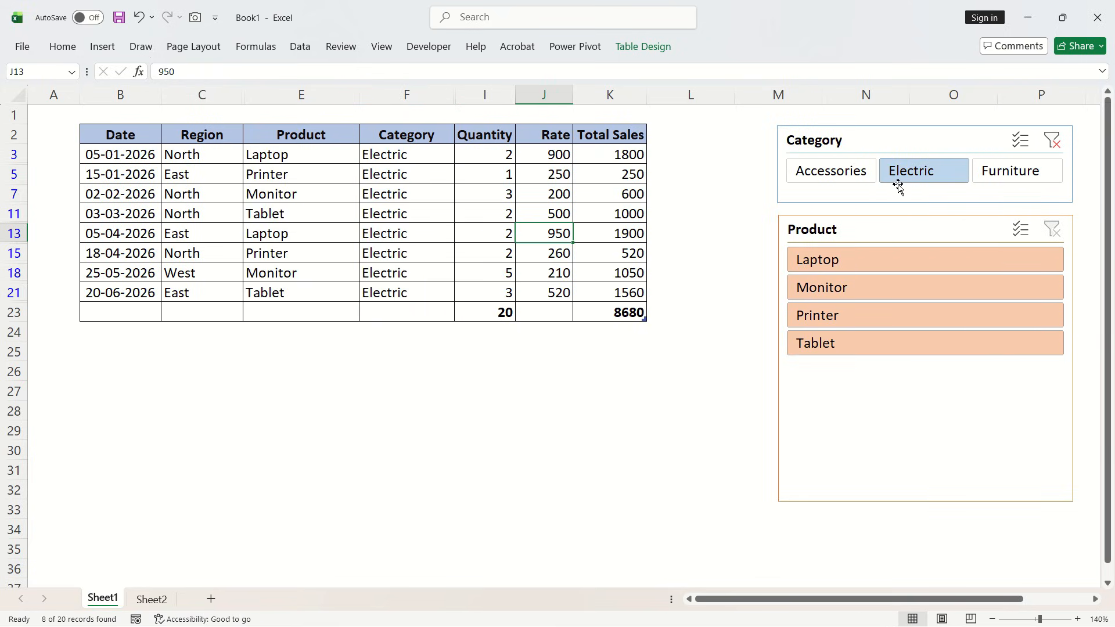
left_click(831, 182)
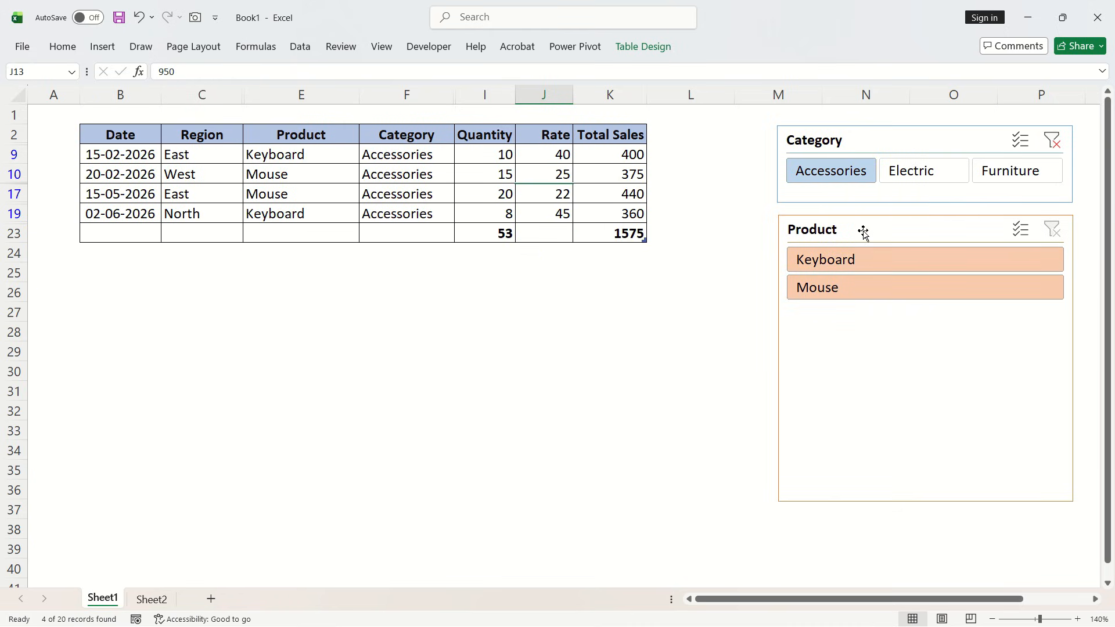
left_click(922, 170)
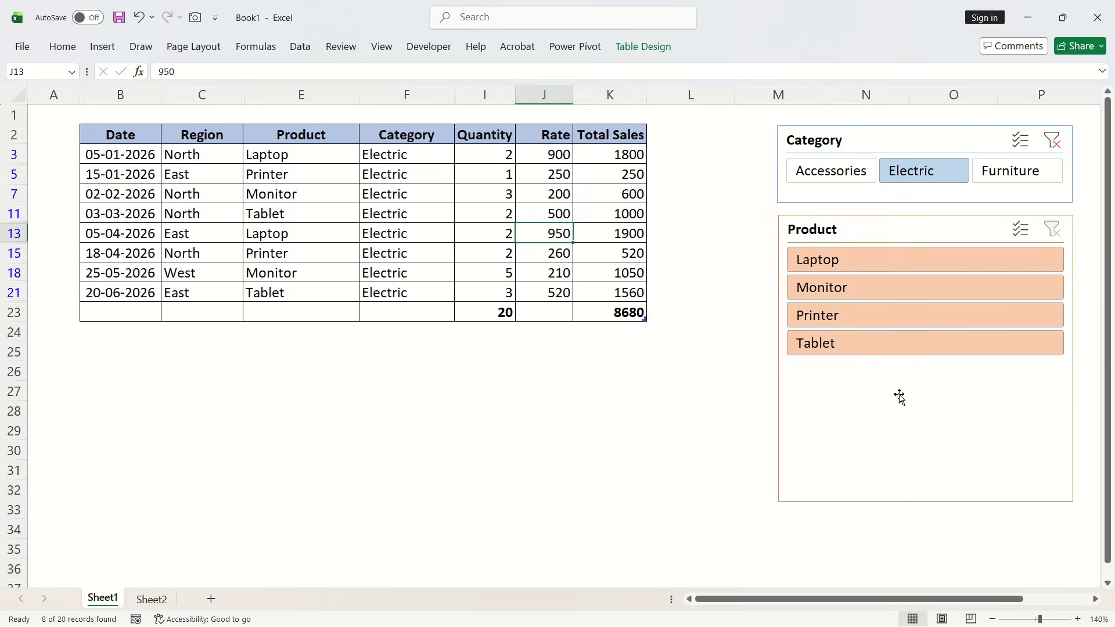
Filter the Electric records by Laptop, by Printer, and by Laptop with Tablet in turn, and clear the Product filter.
left_click(851, 262)
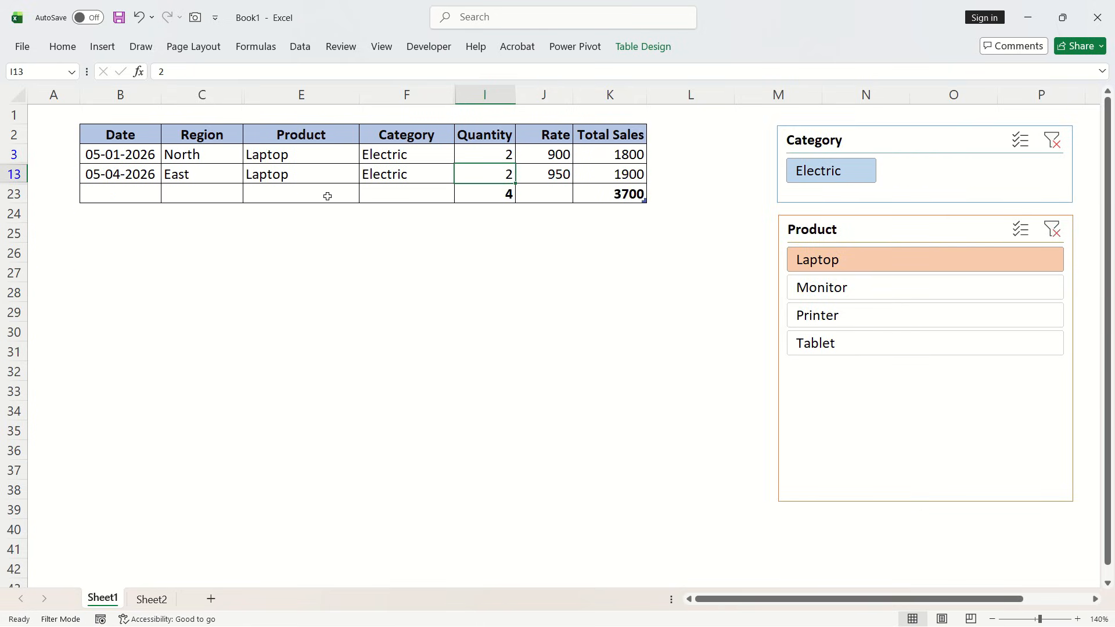
left_click_drag(274, 157, 603, 177)
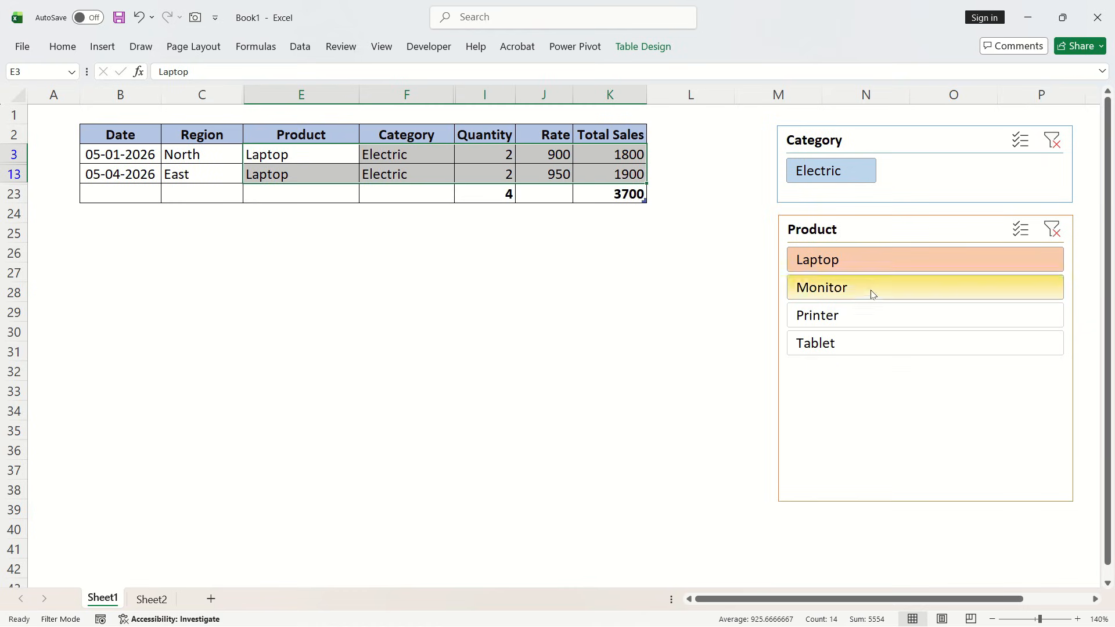
left_click(853, 328)
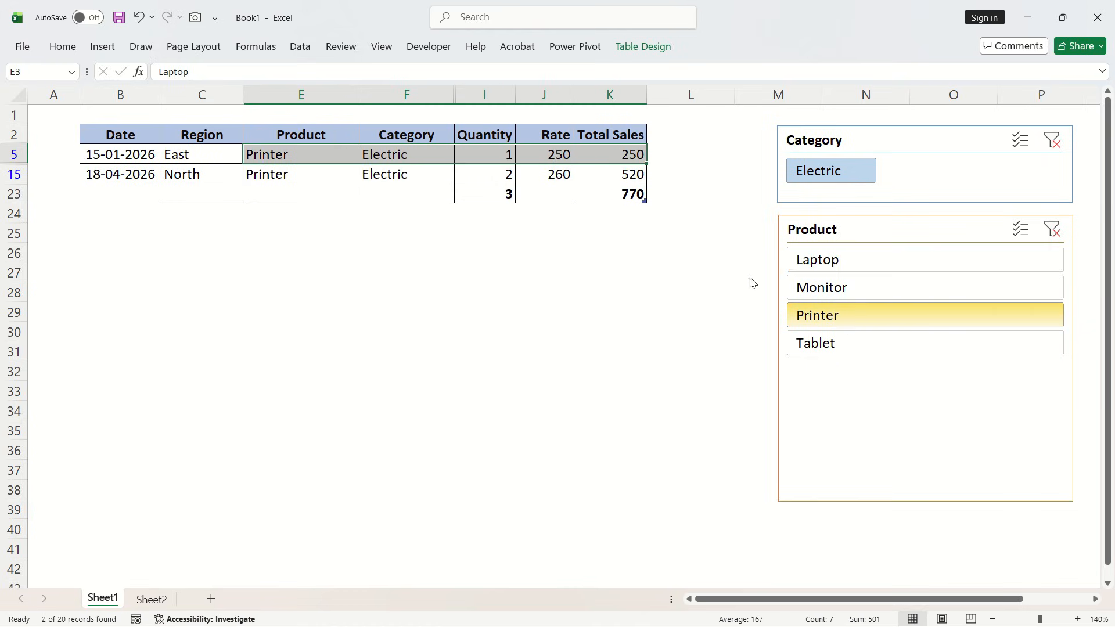
left_click(504, 175)
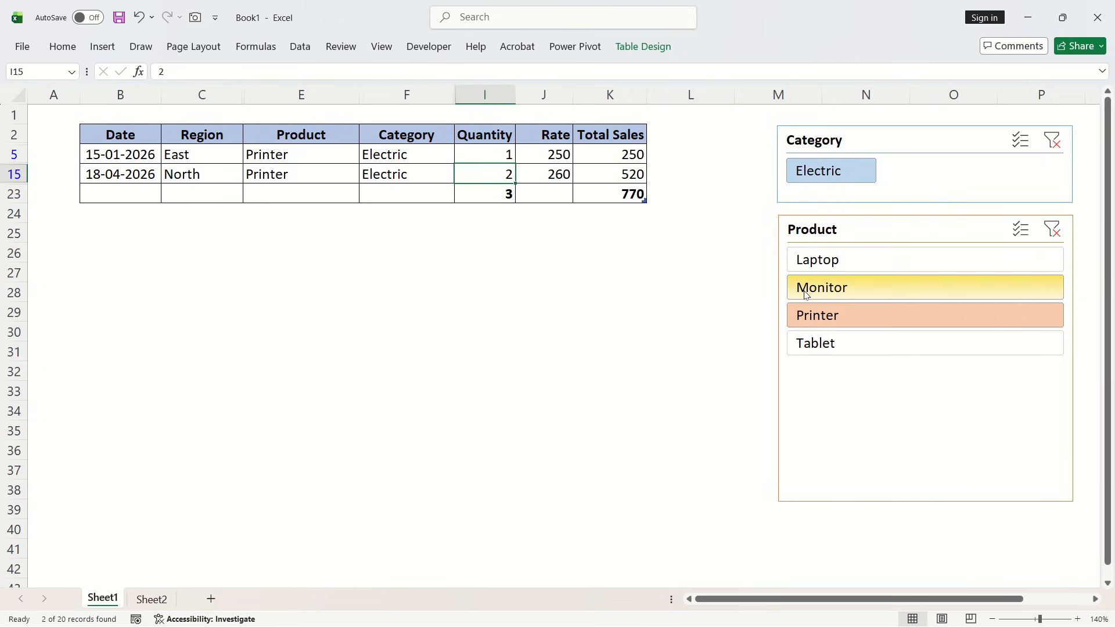
left_click(828, 348)
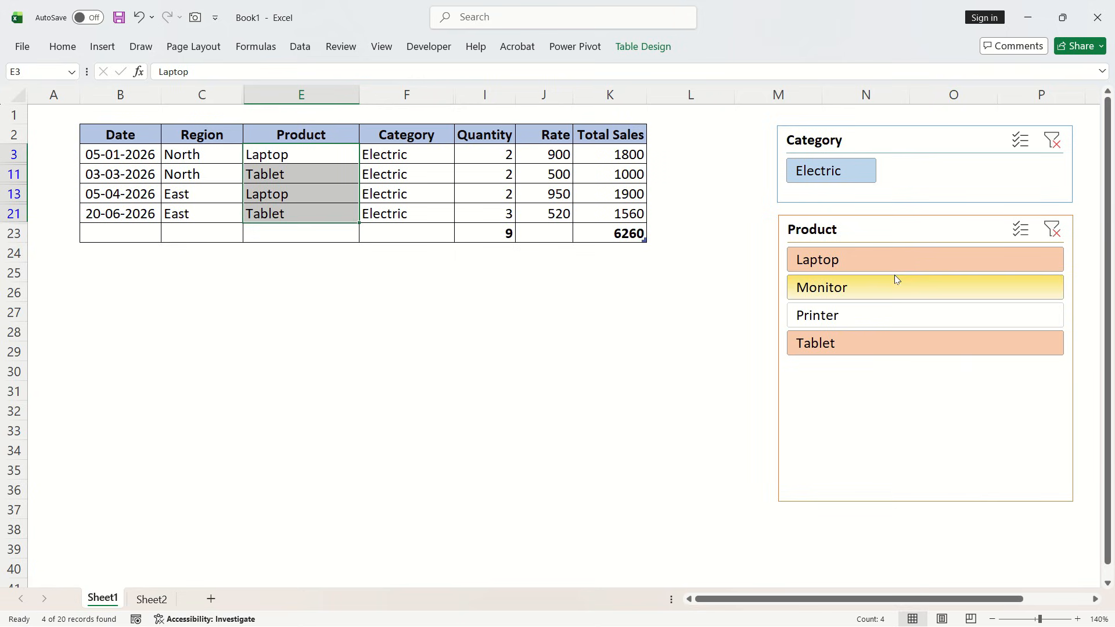
left_click(1056, 234)
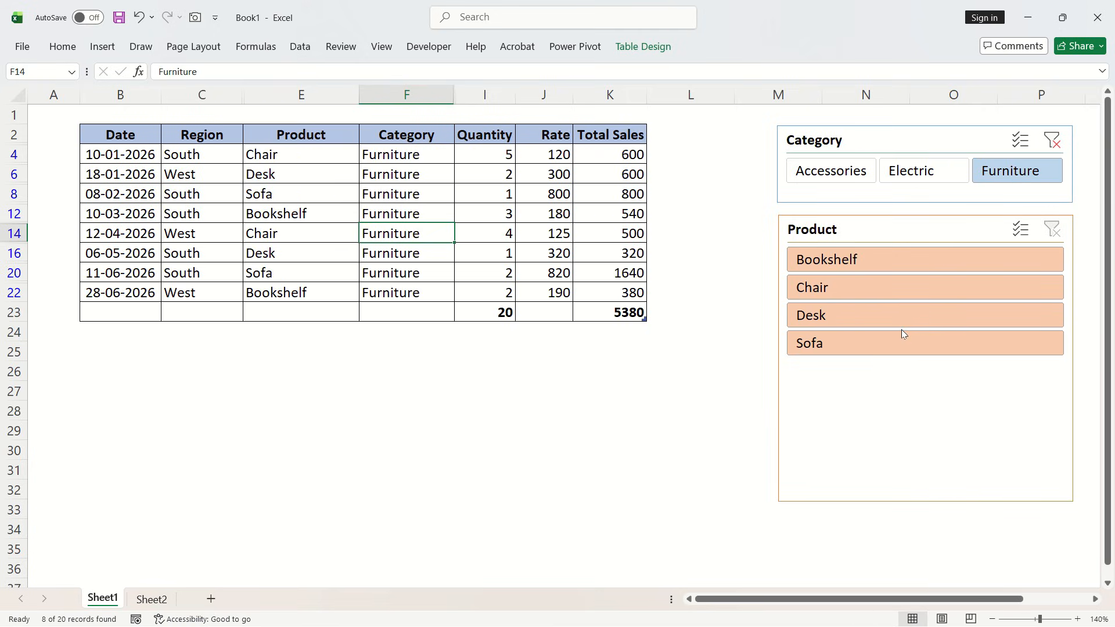
Filter the table to both the Furniture and Accessories categories and select the listed Category cells.
left_click(821, 176, "ctrl")
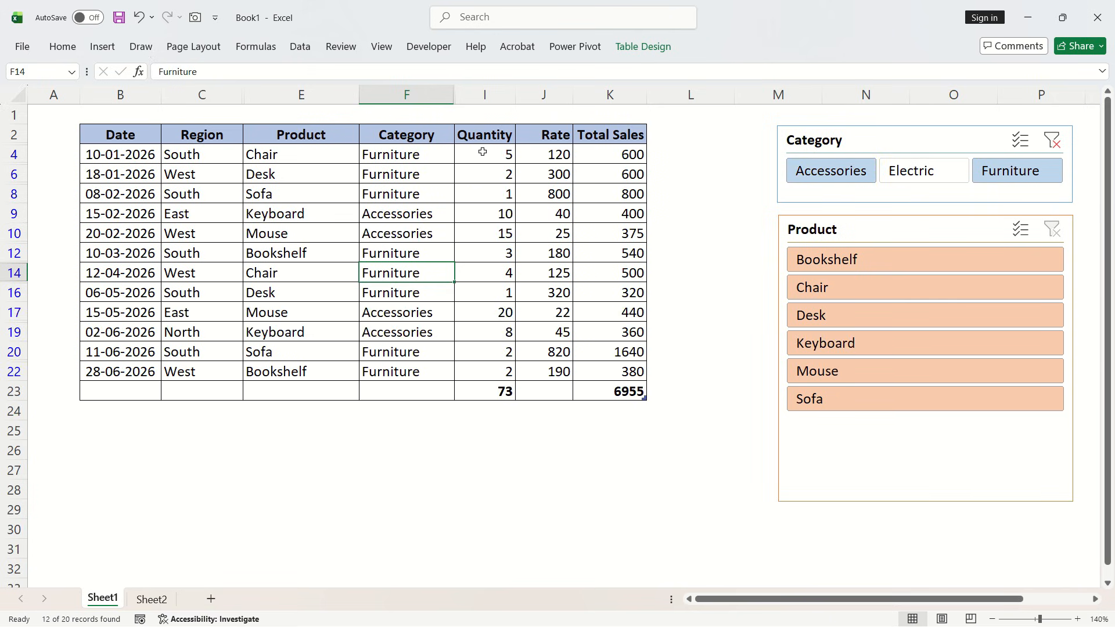
left_click_drag(388, 158, 437, 356)
left_click(485, 334)
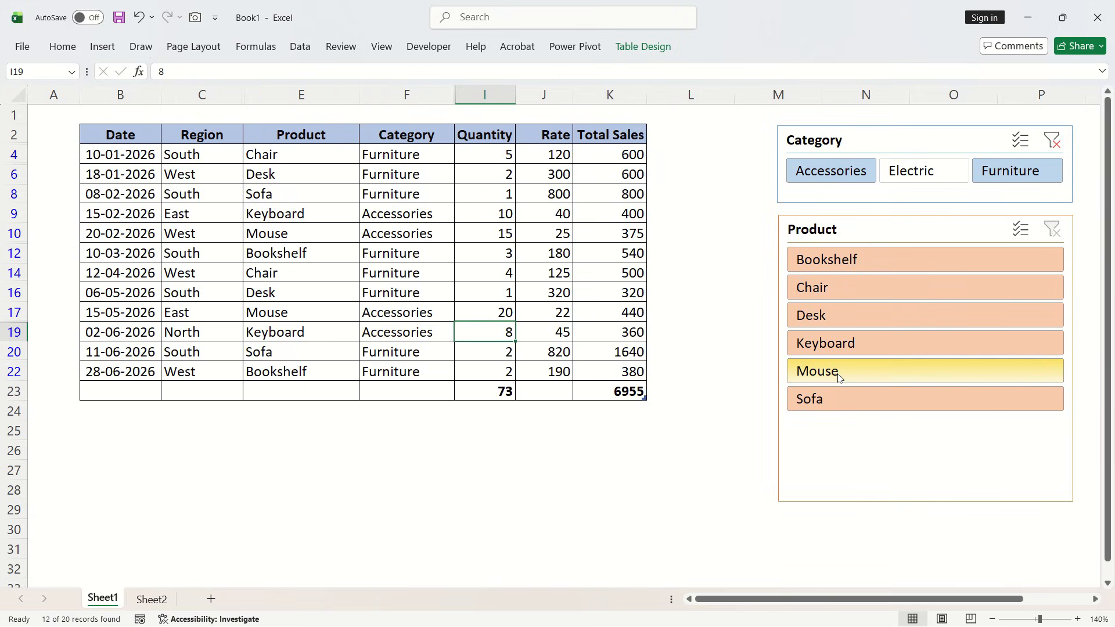
Filter the Product slicer to Bookshelf, Desk and Keyboard in turn, selecting the Total Sales total cell to check it.
left_click(839, 263)
left_click(839, 263)
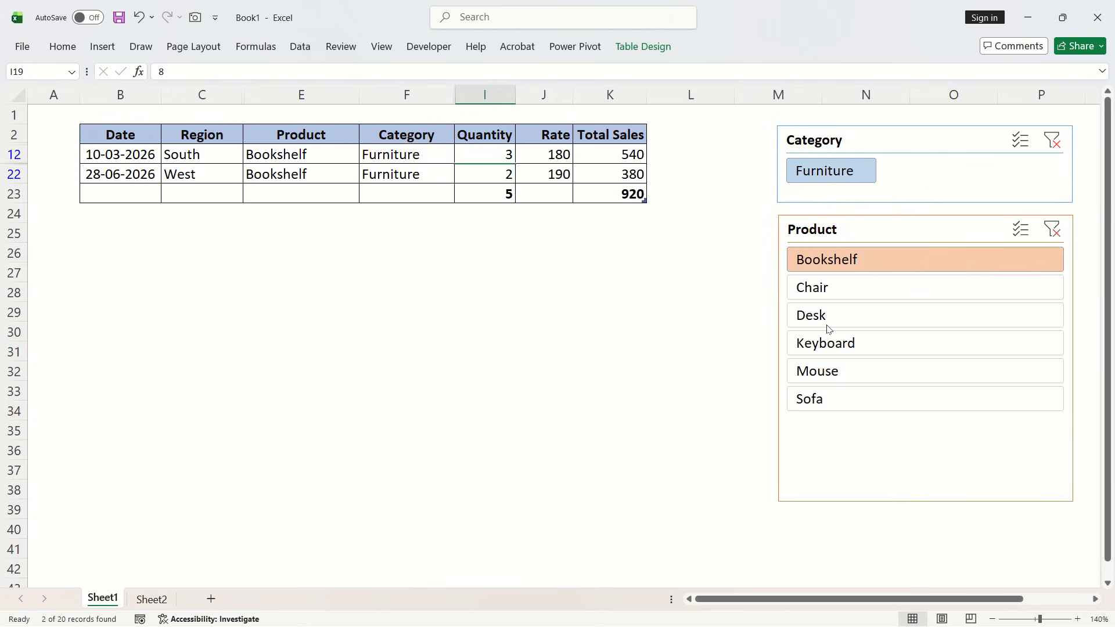
left_click(597, 191)
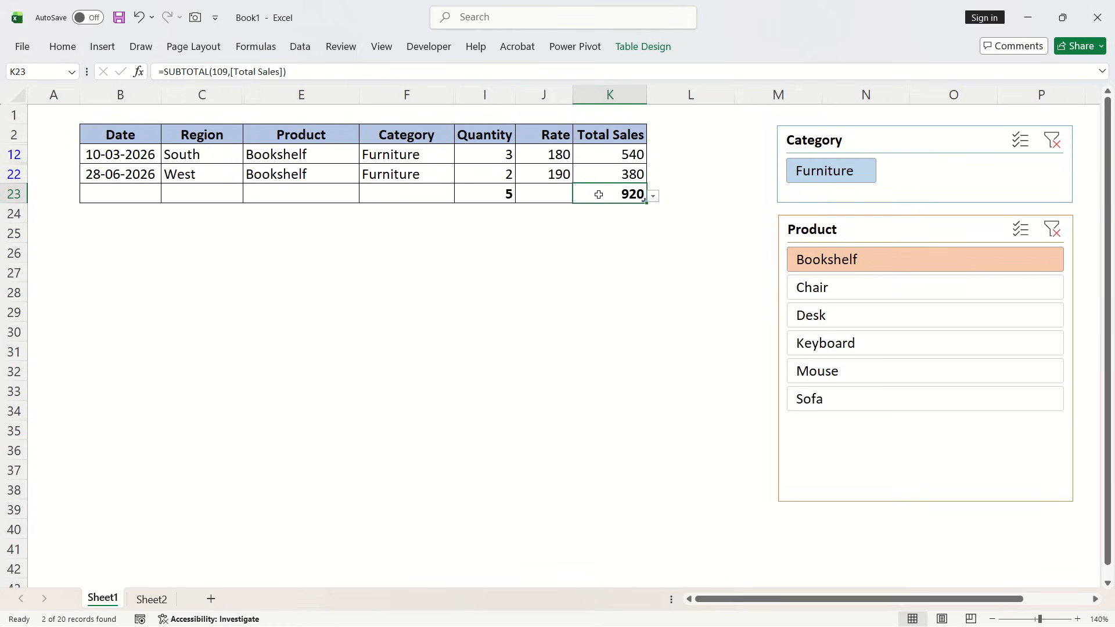
left_click(846, 316)
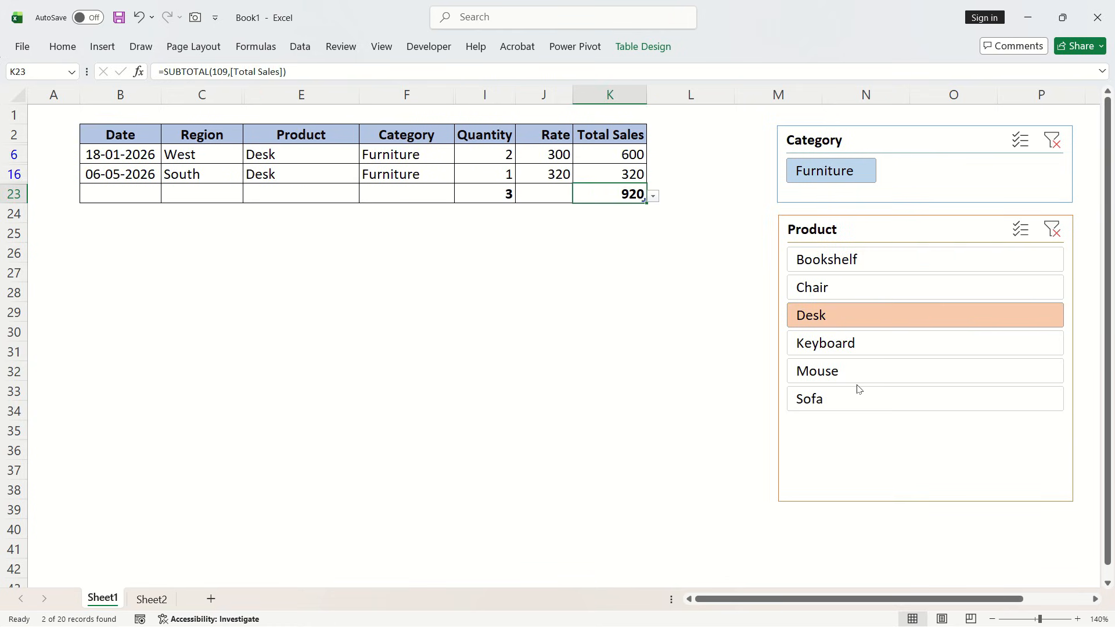
left_click(897, 345)
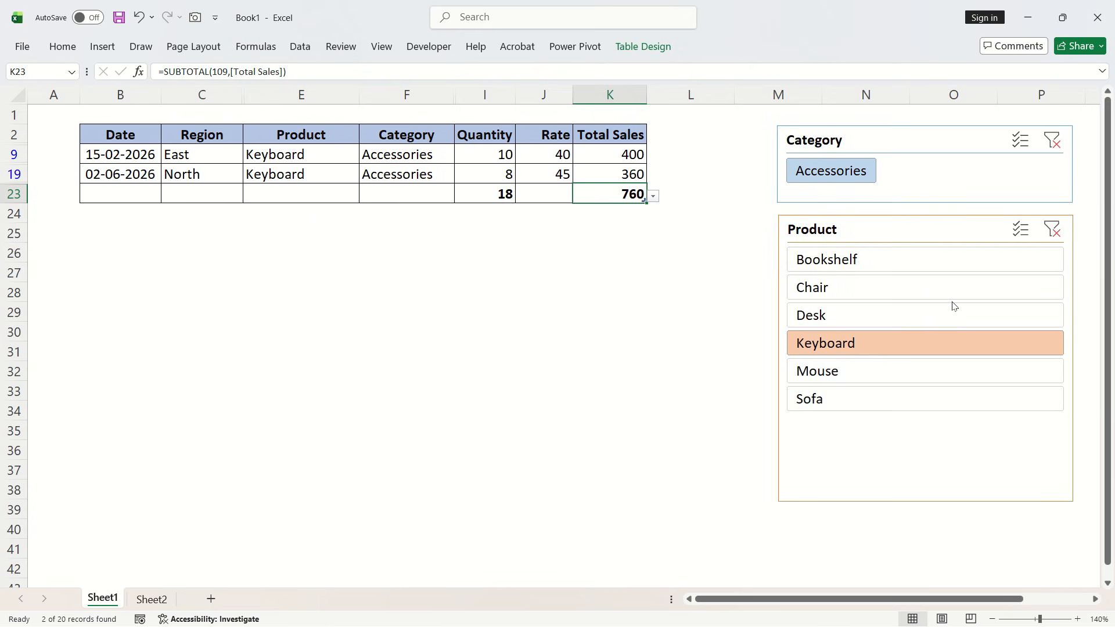
Clear the filters of both the Category and Product slicers.
left_click(1055, 145)
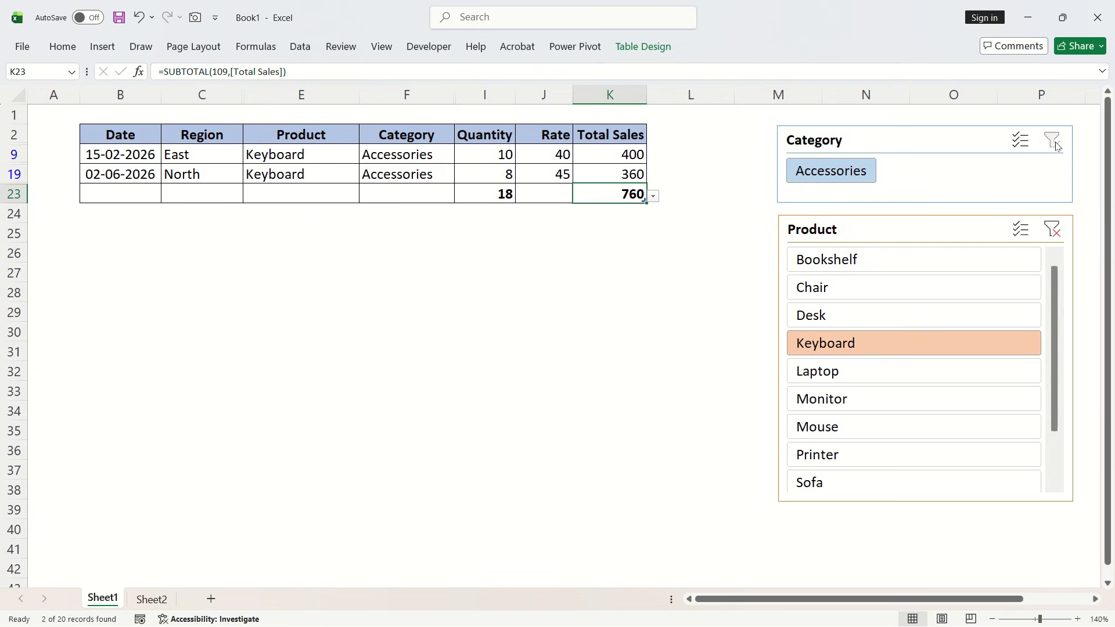
left_click(1052, 230)
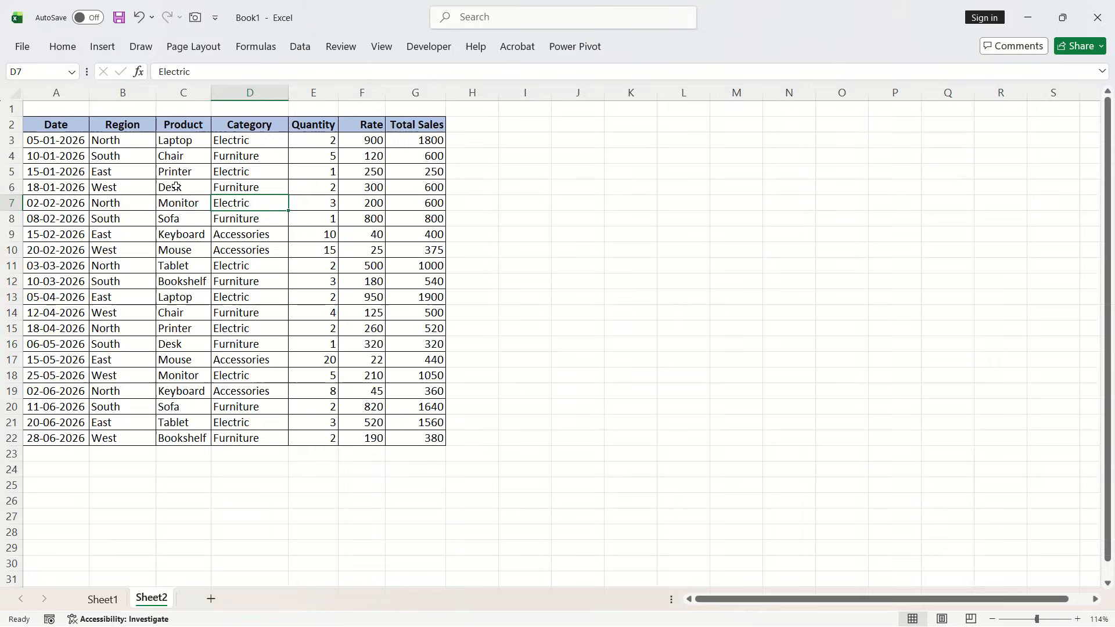
Convert the sales data in A2:G22 on Sheet2 into a table with headers.
left_click(79, 139)
left_click_drag(78, 140, 404, 438)
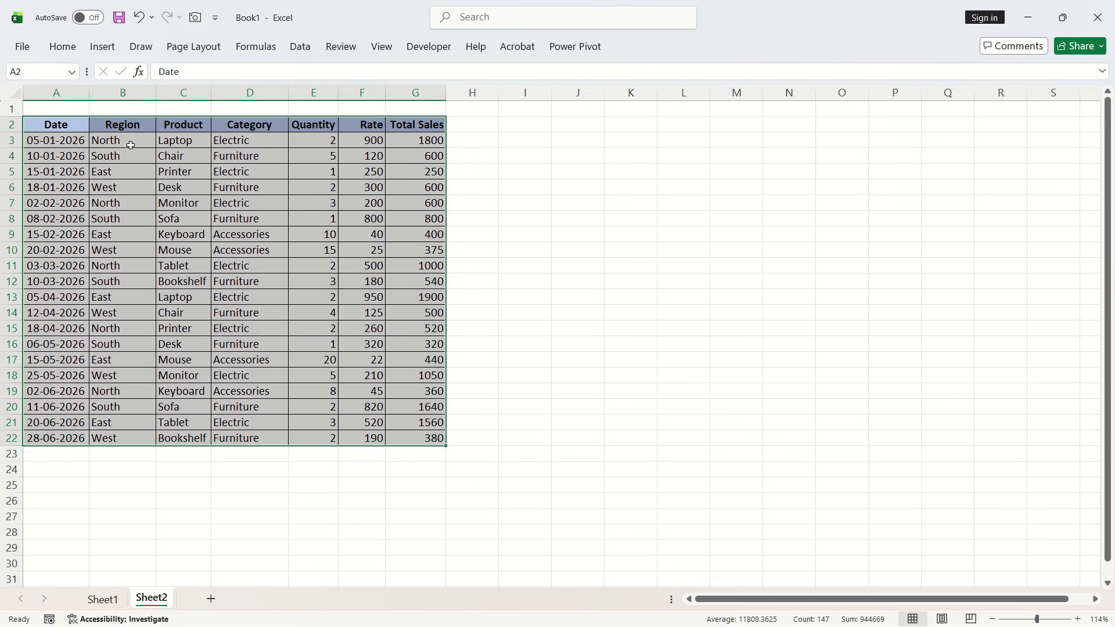
left_click_drag(73, 123, 411, 432)
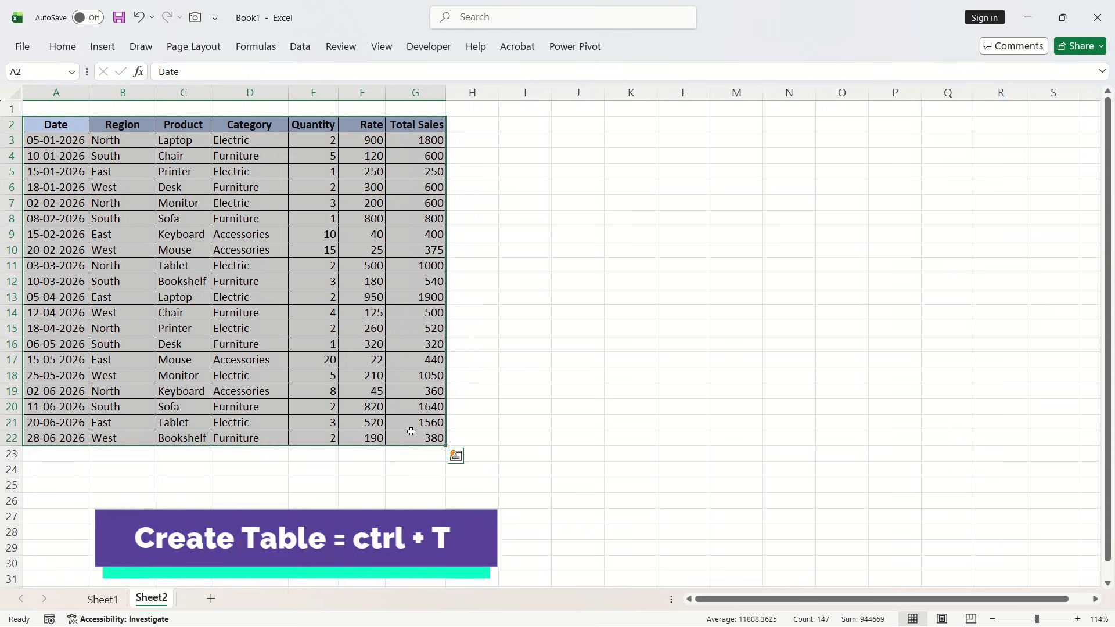
key("ctrl+t")
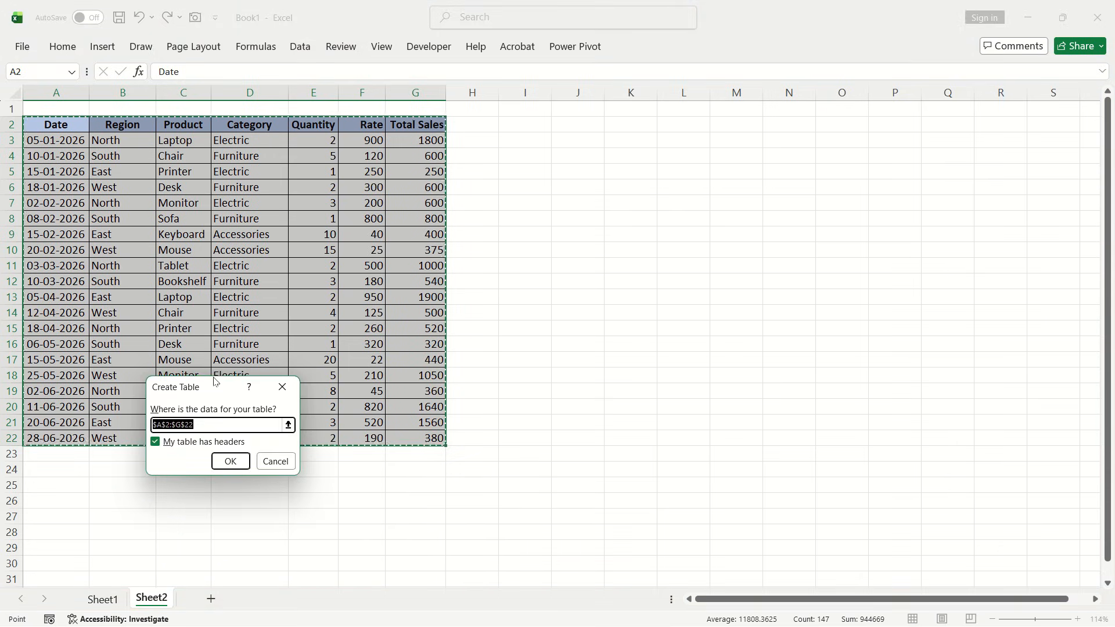
left_click(235, 458)
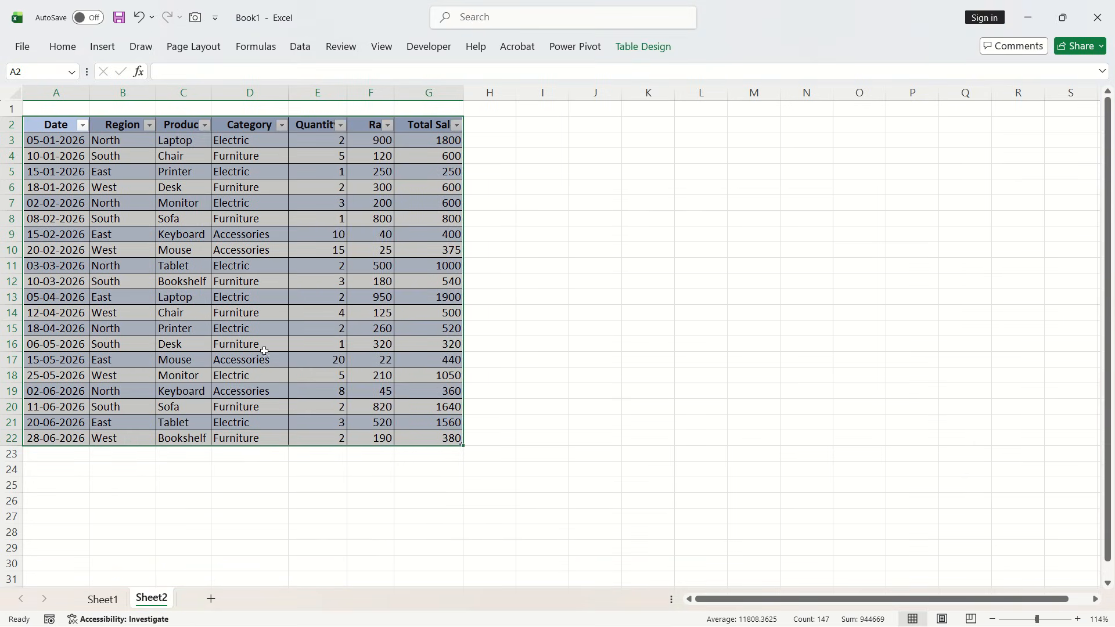
Apply the light blue banded table style to the Sheet2 table.
left_click(378, 339)
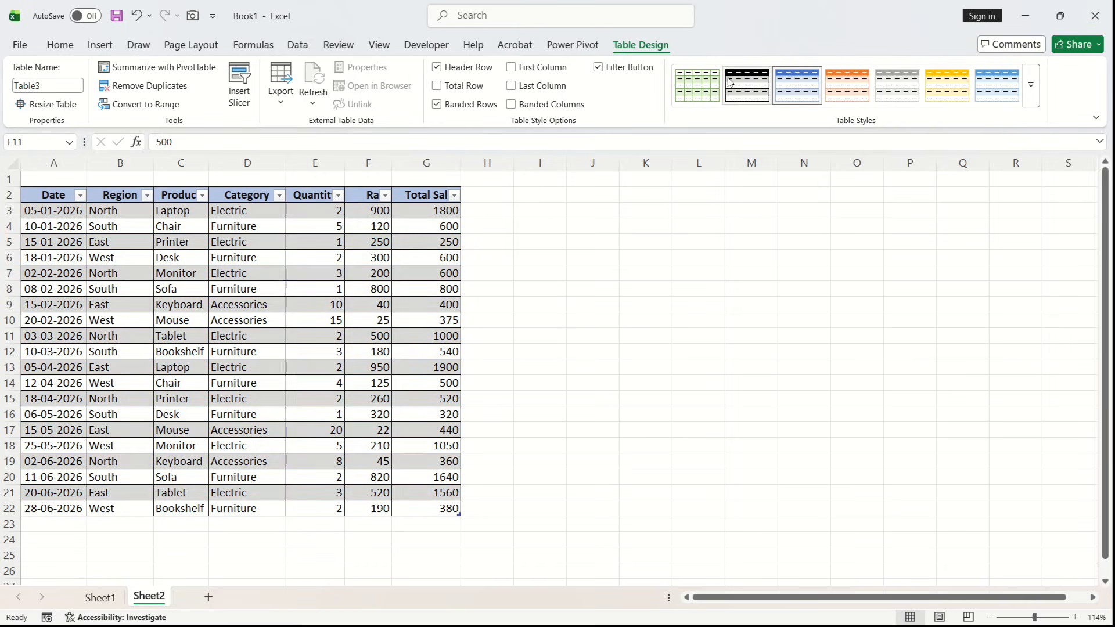
left_click(997, 85)
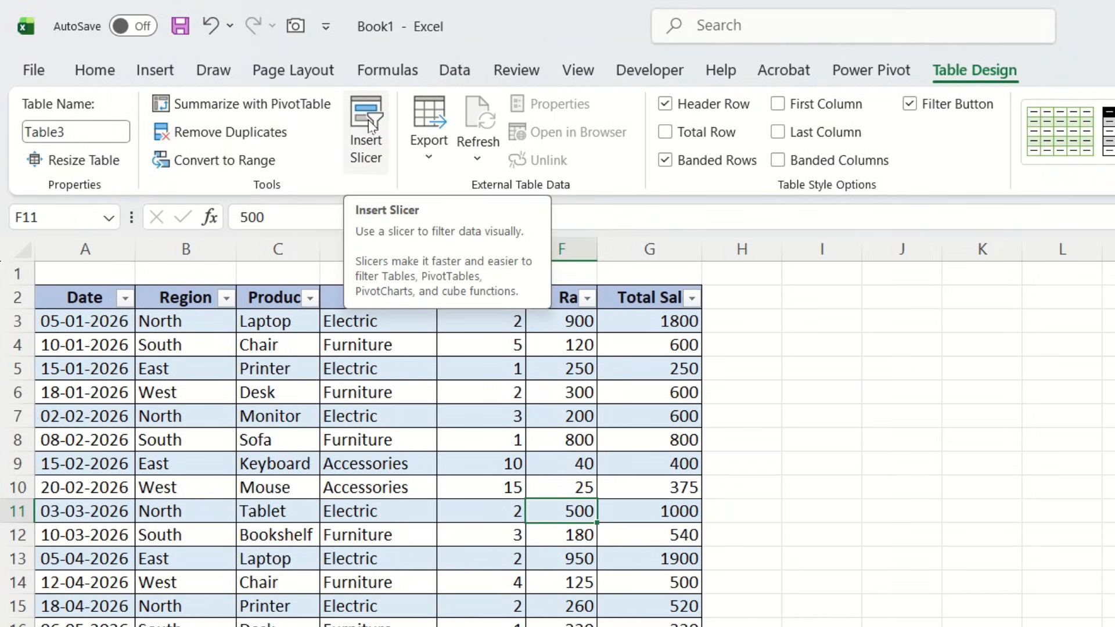
Insert slicers for the Product and Category fields of the Sheet2 table.
left_click(368, 125)
left_click_drag(350, 309, 890, 336)
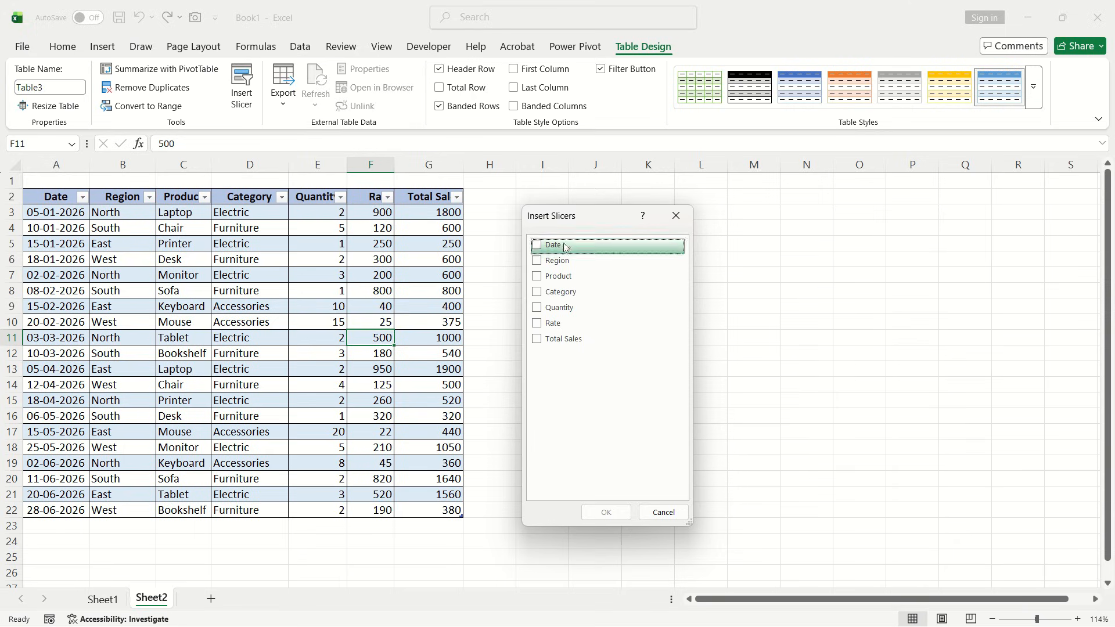
left_click_drag(568, 225, 574, 221)
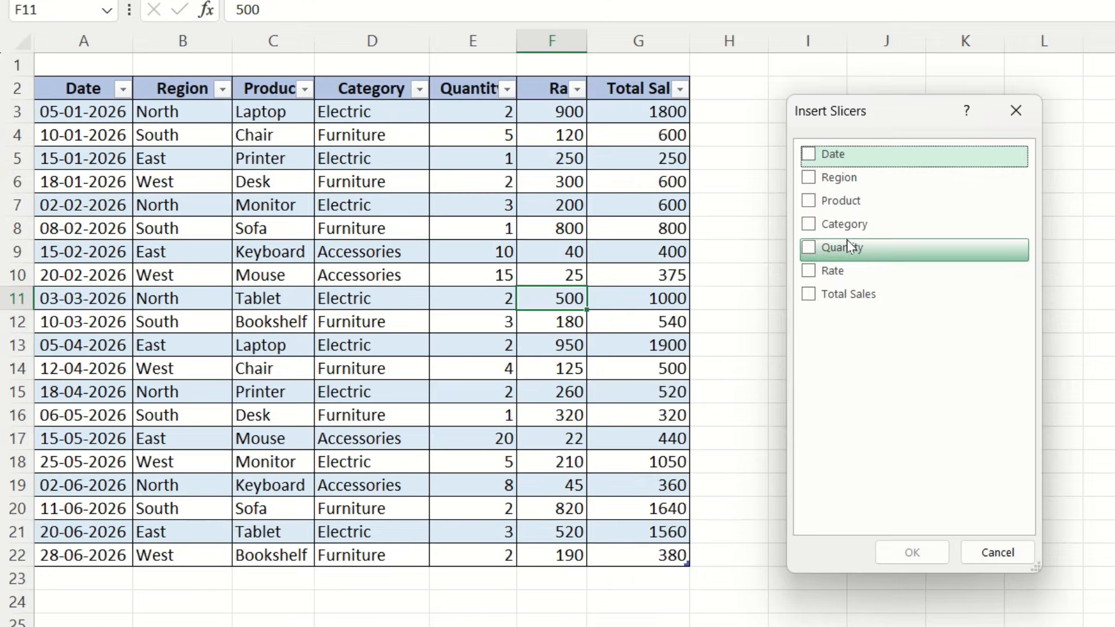
left_click(810, 204)
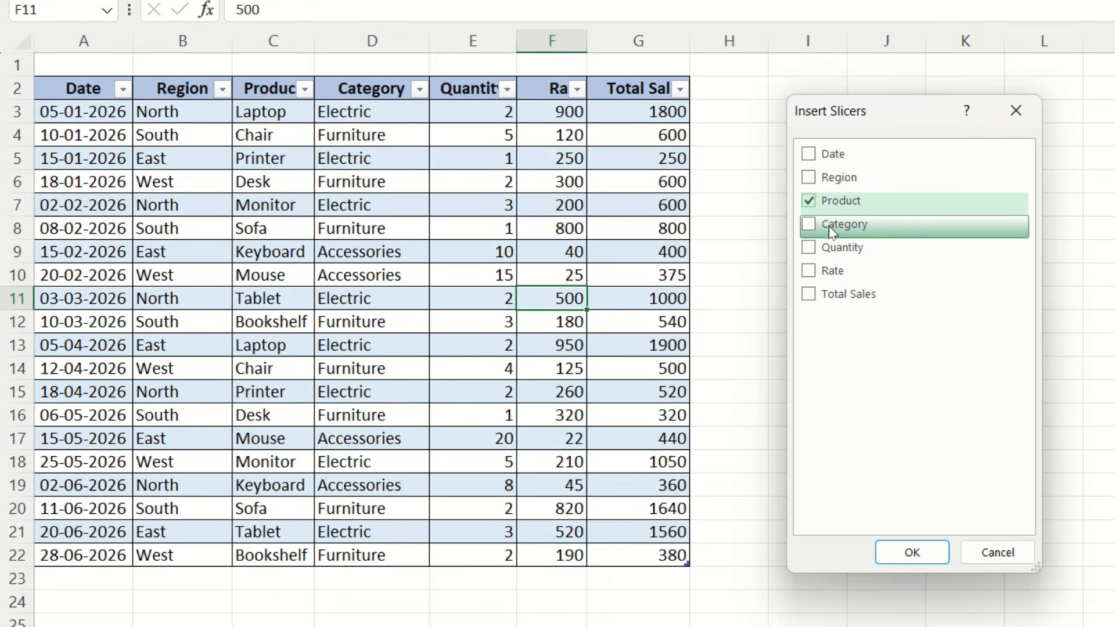
left_click(809, 230)
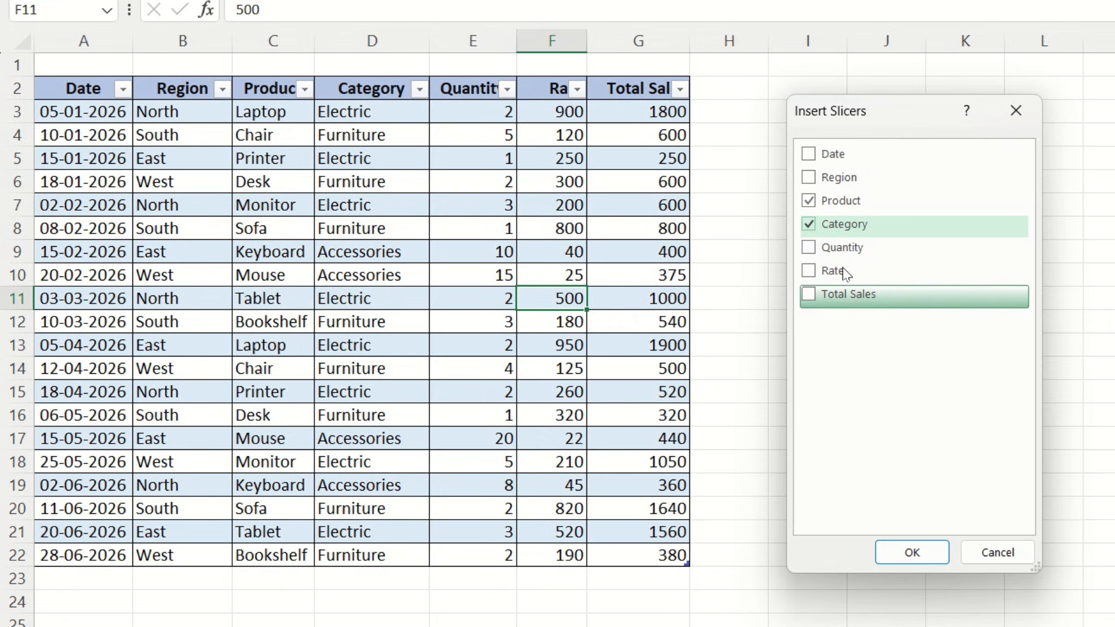
left_click(911, 552)
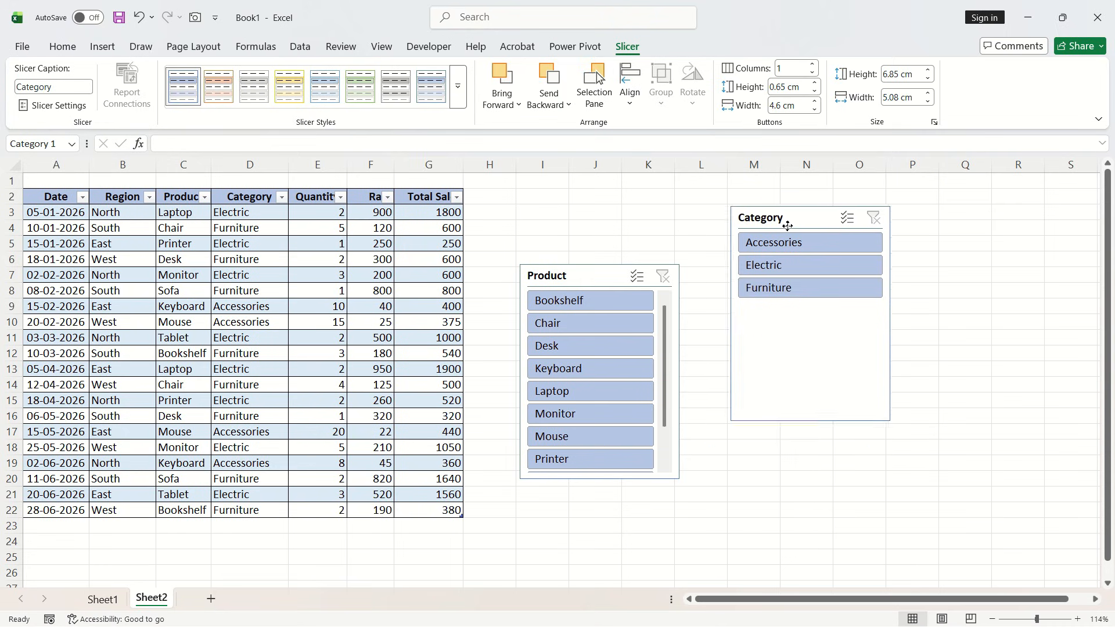
Move the Category and Product slicers apart and enlarge the Product slicer to about 10.38 cm wide and 9.66 cm high.
left_click_drag(786, 224, 780, 192)
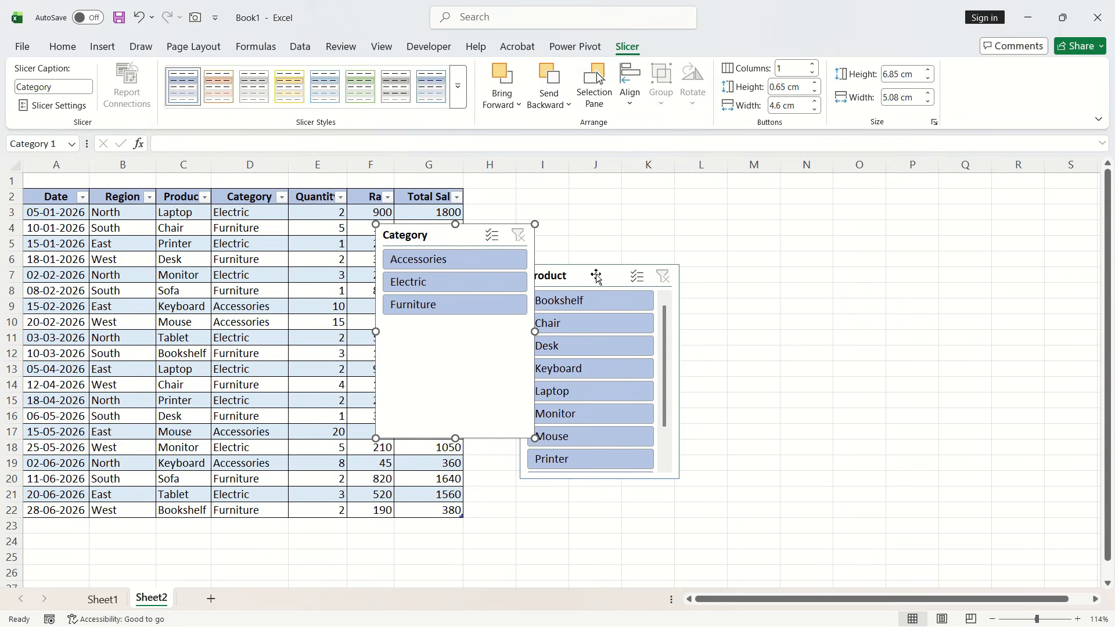
left_click_drag(596, 276, 742, 259)
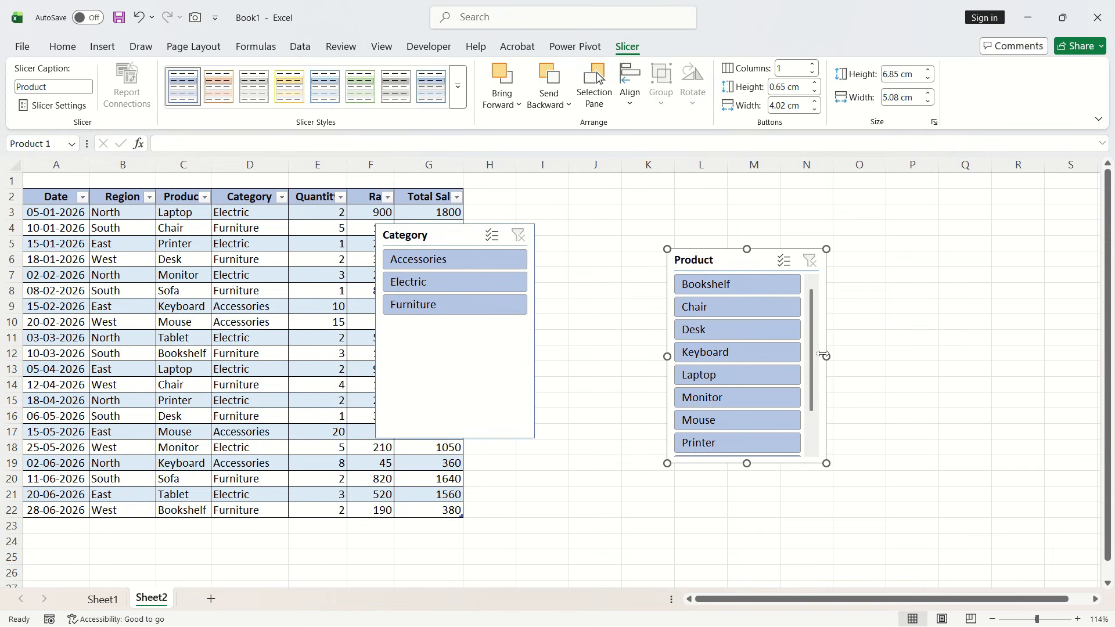
left_click_drag(822, 354, 993, 356)
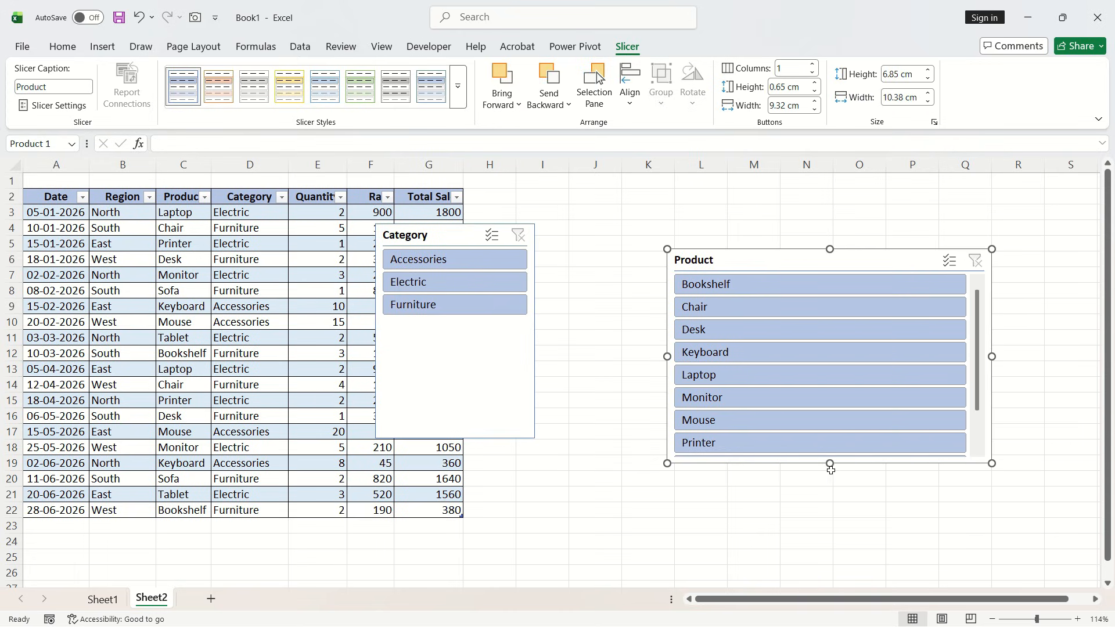
left_click_drag(830, 470, 830, 551)
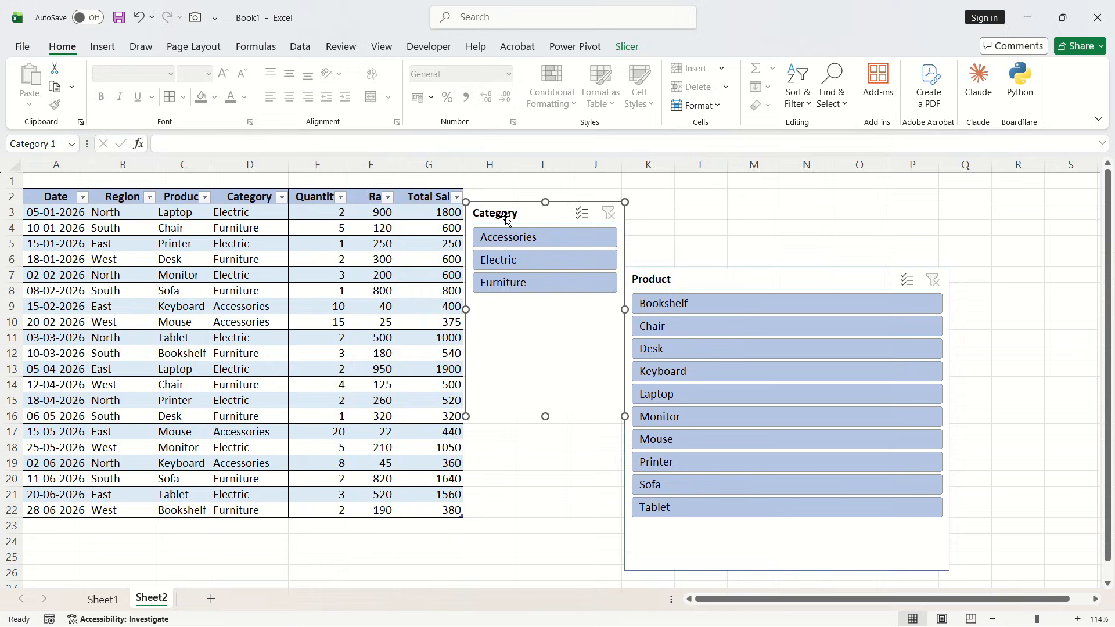
Place the Category slicer above the Product slicer and resize it to about 10.4 cm wide and 3.06 cm high.
left_click_drag(505, 218, 659, 191)
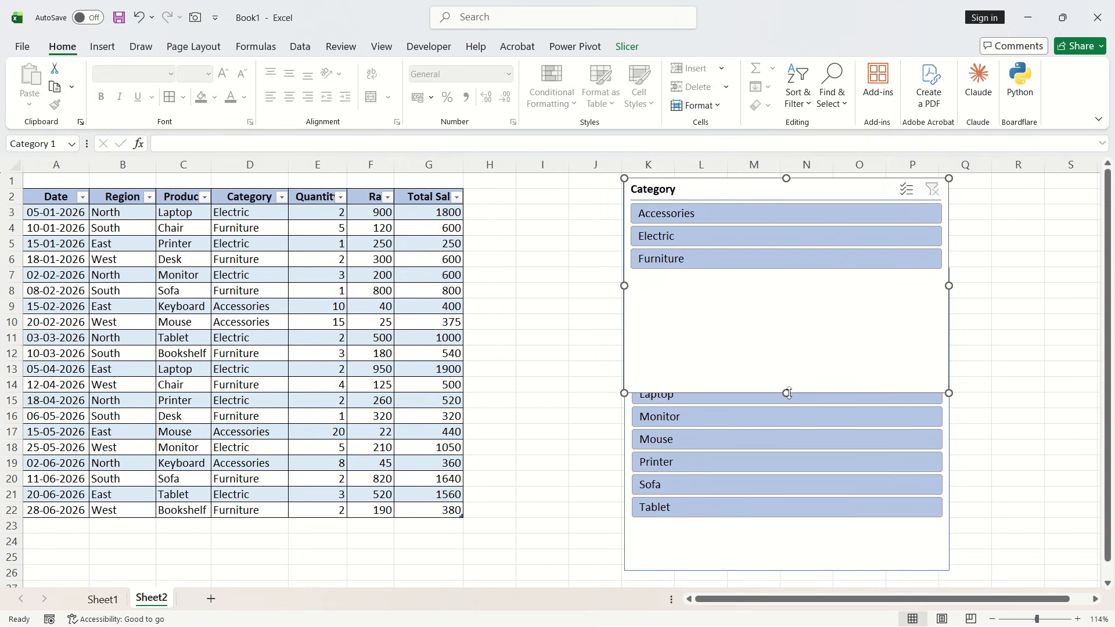
left_click_drag(787, 393, 786, 274)
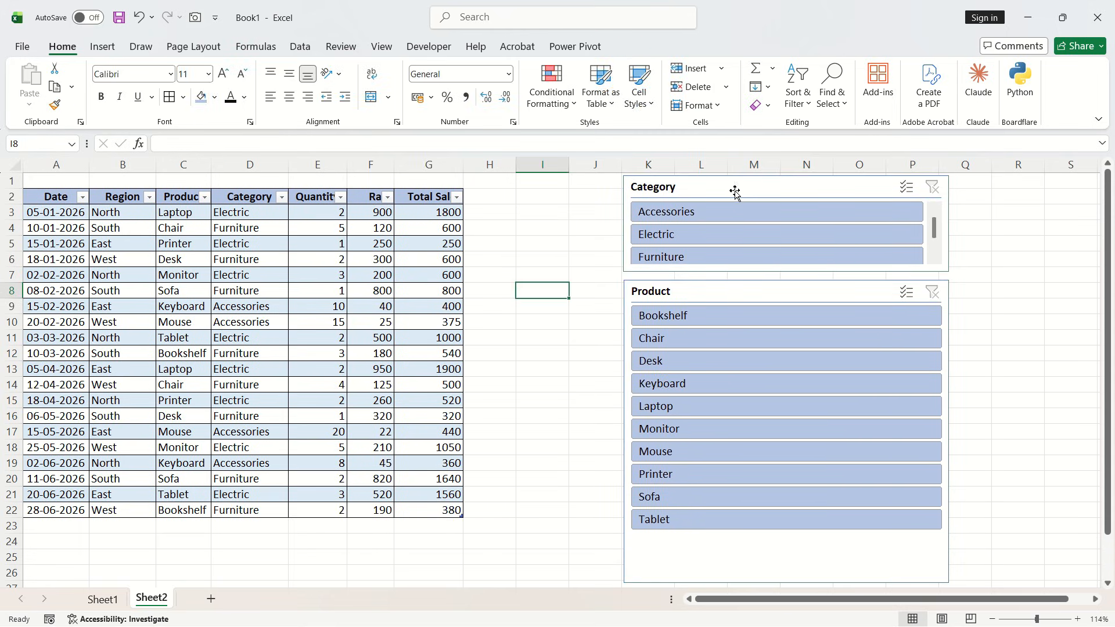
Apply the Light Blue, Slicer Style Light 5 style to the Category slicer.
left_click(734, 192)
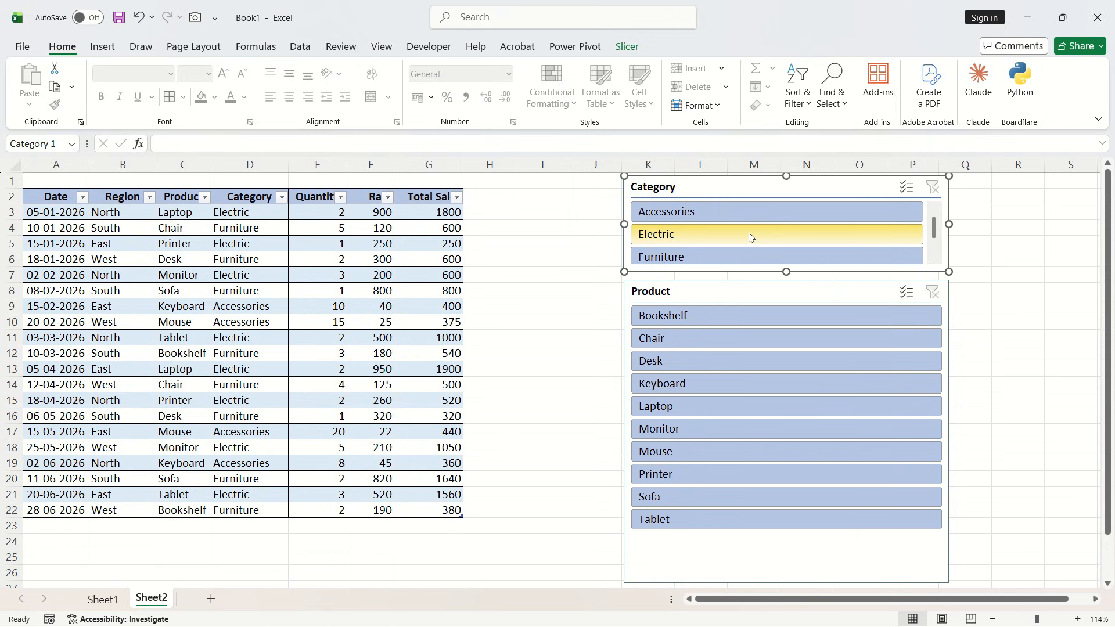
scroll(924, 243, "down", 1)
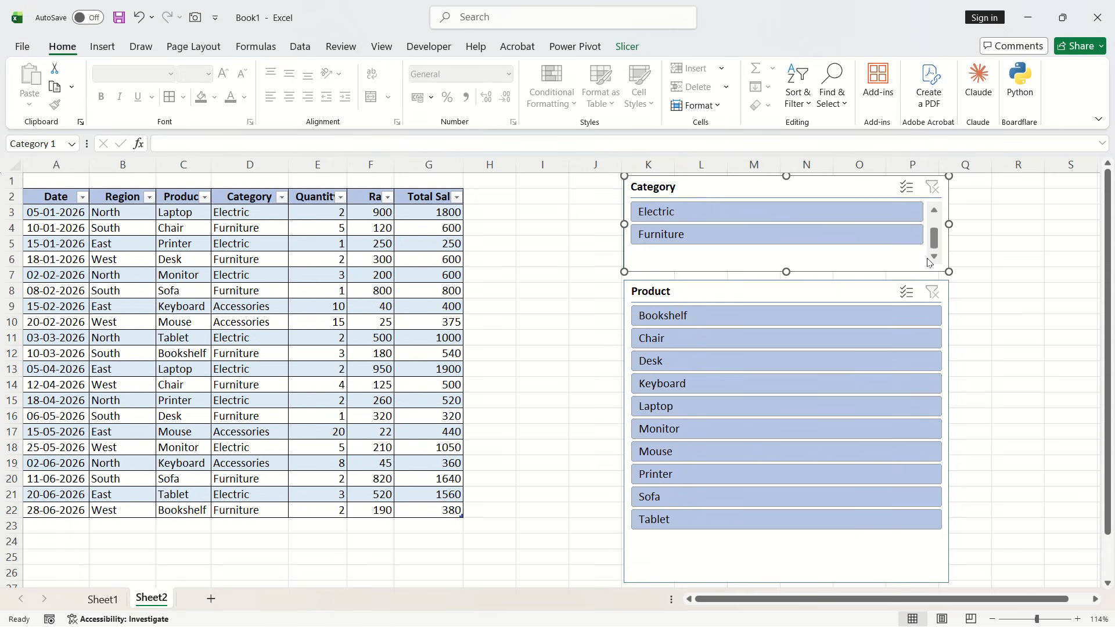
scroll(924, 243, "up", 1)
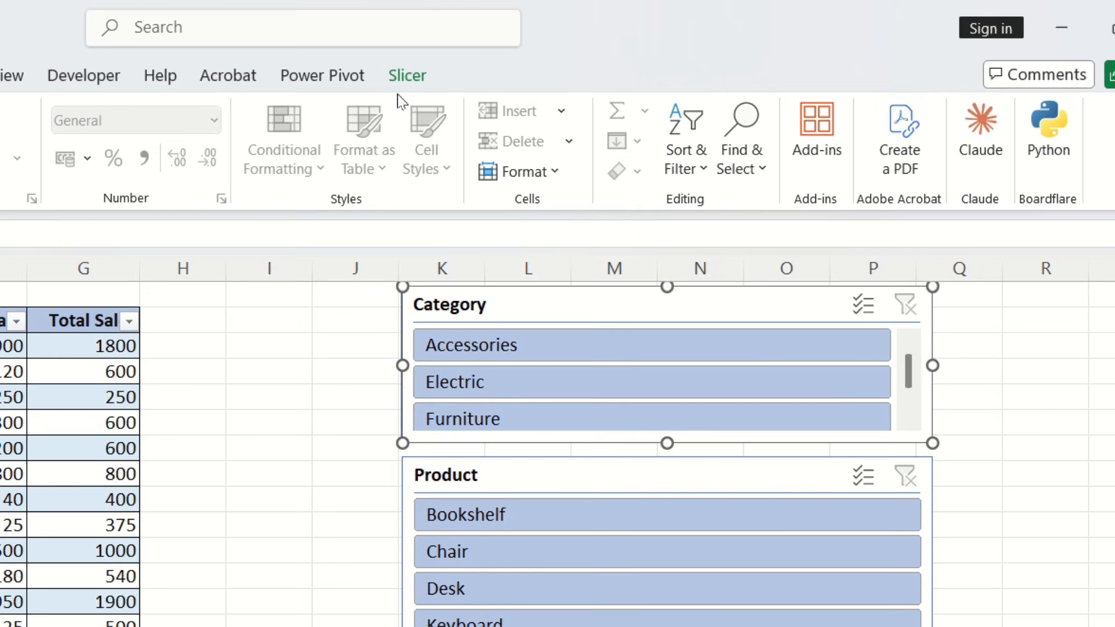
left_click(414, 58)
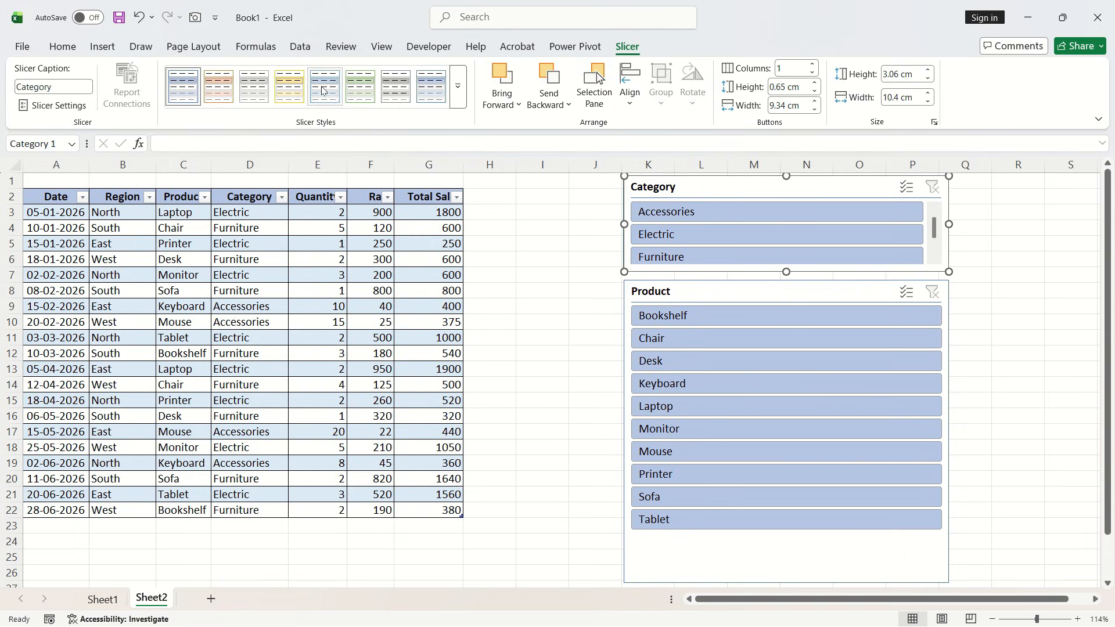
left_click(360, 87)
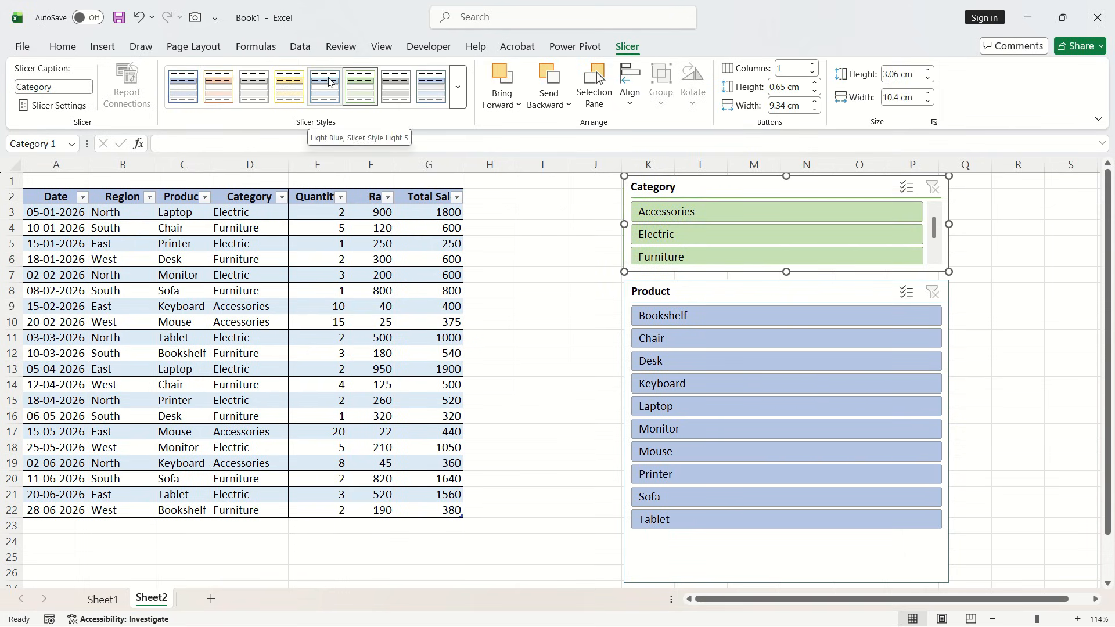
left_click(329, 81)
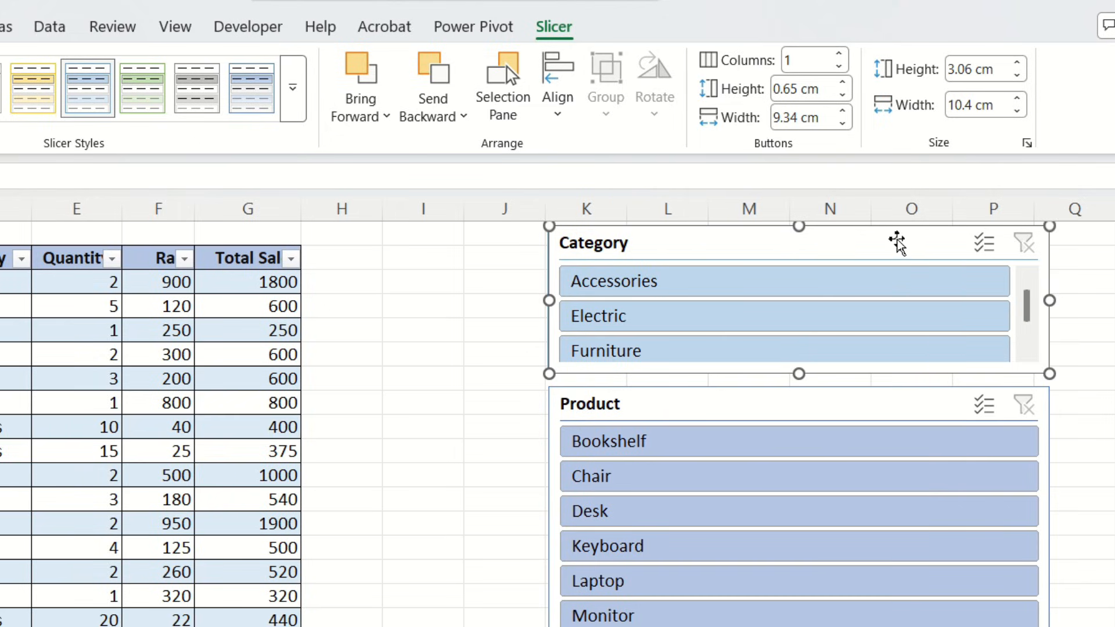
Arrange the Category slicer's buttons in 3 columns and reduce the slicer's height to about 1.97 cm.
left_click(838, 53)
left_click(839, 66)
left_click(838, 54)
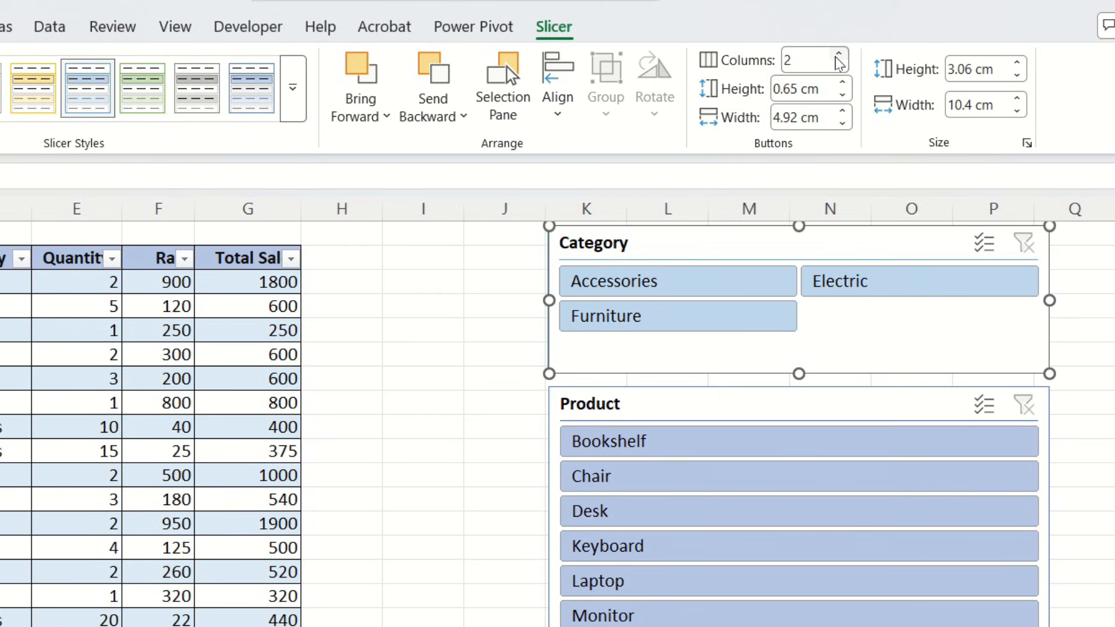
left_click(839, 53)
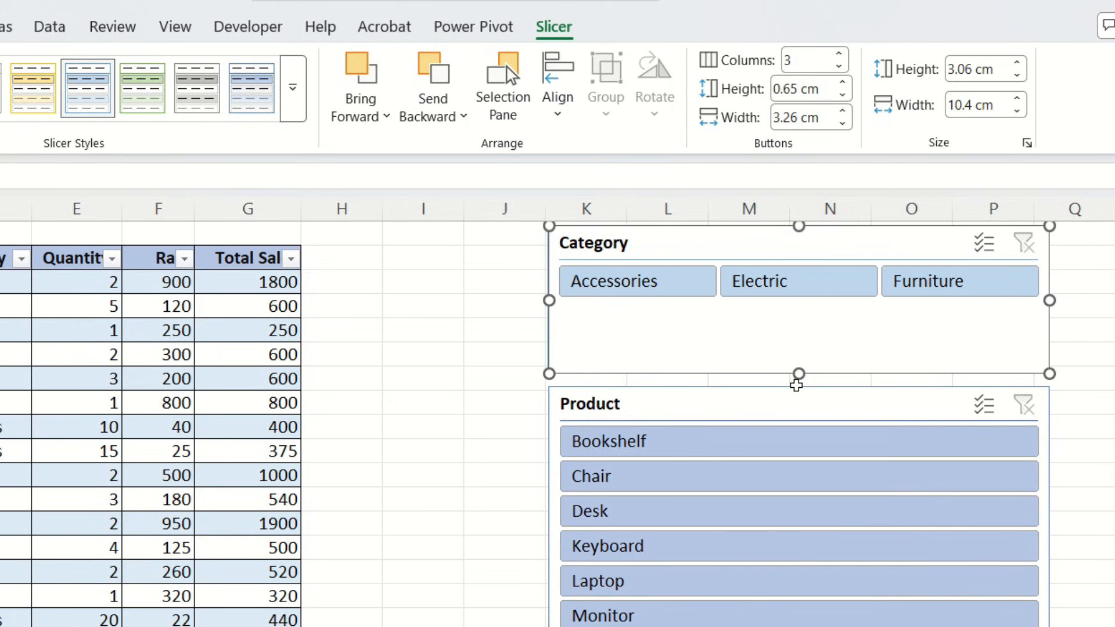
left_click_drag(799, 375, 797, 320)
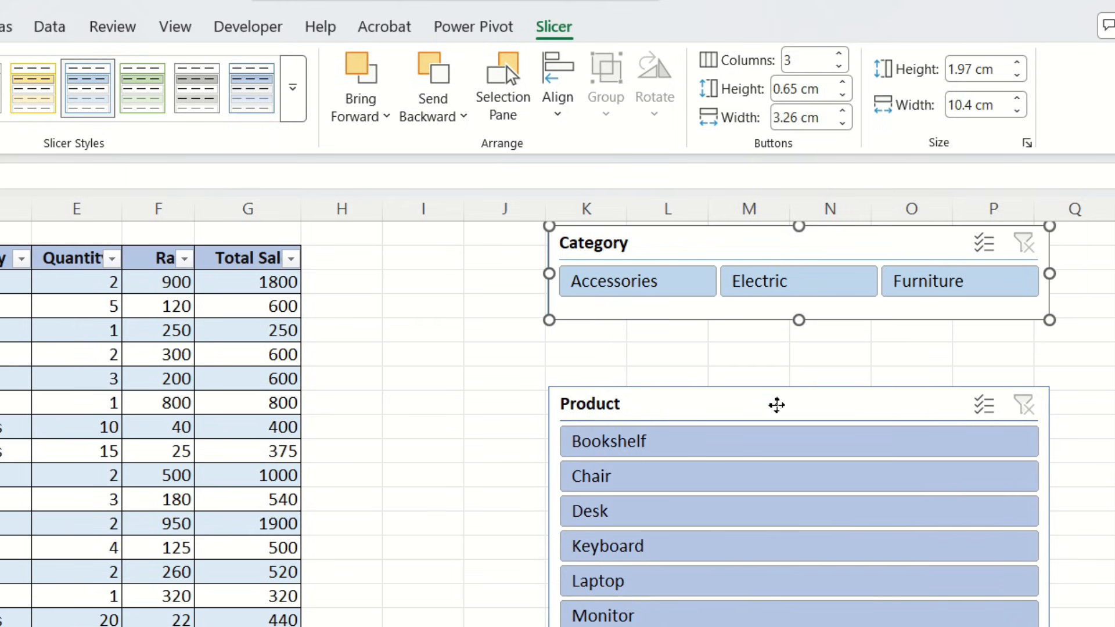
Move the Product slicer up close beneath the Category slicer and apply the light orange slicer style to it.
left_click_drag(776, 403, 776, 353)
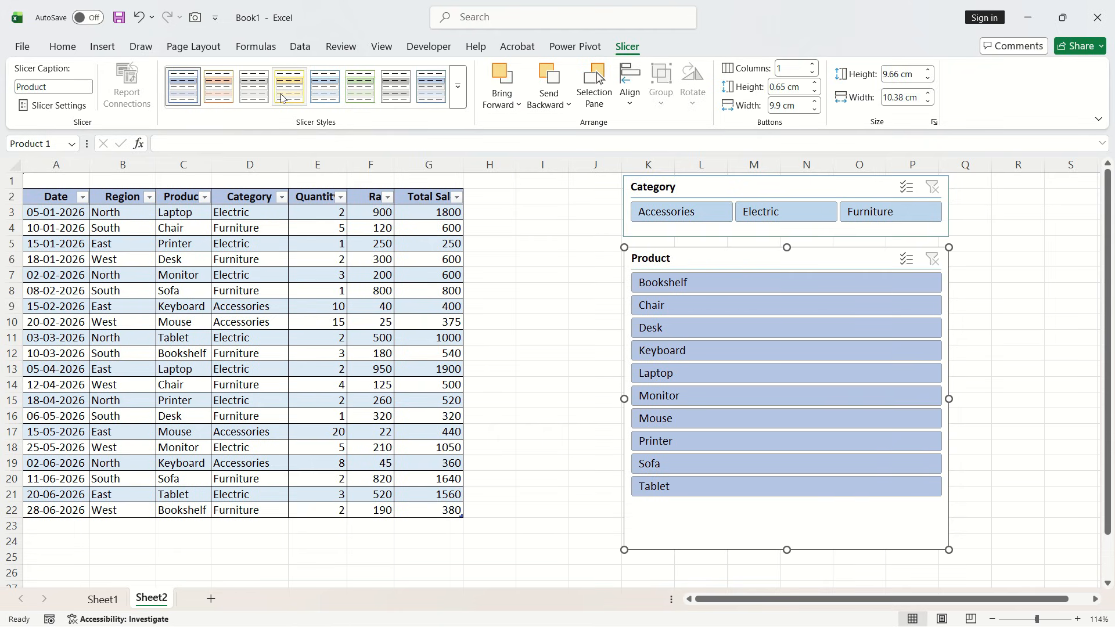
left_click(228, 89)
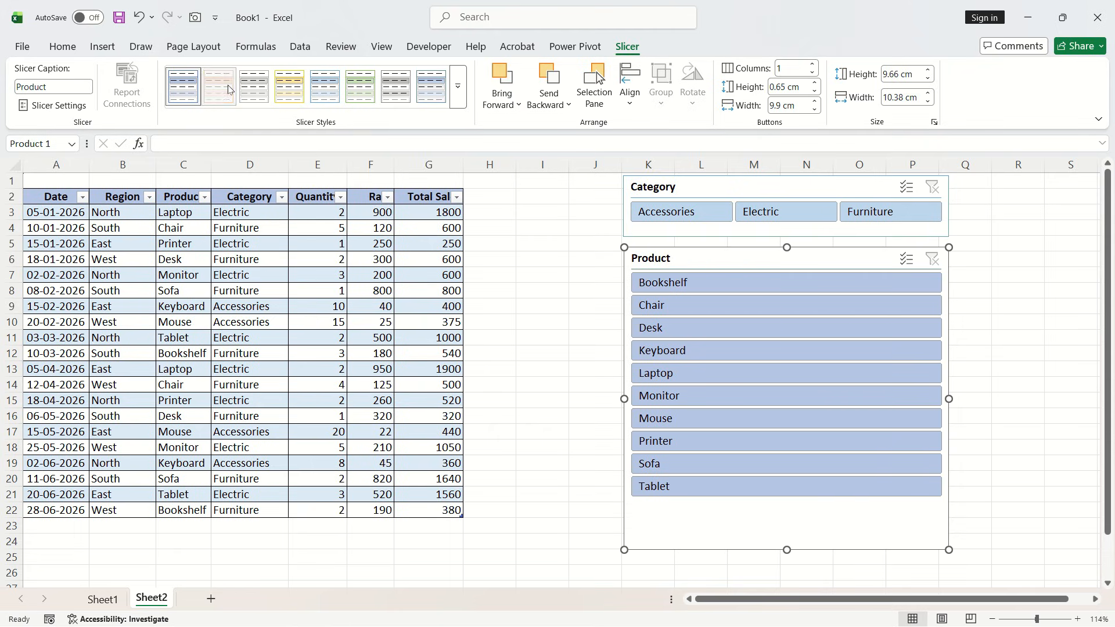
left_click(617, 211)
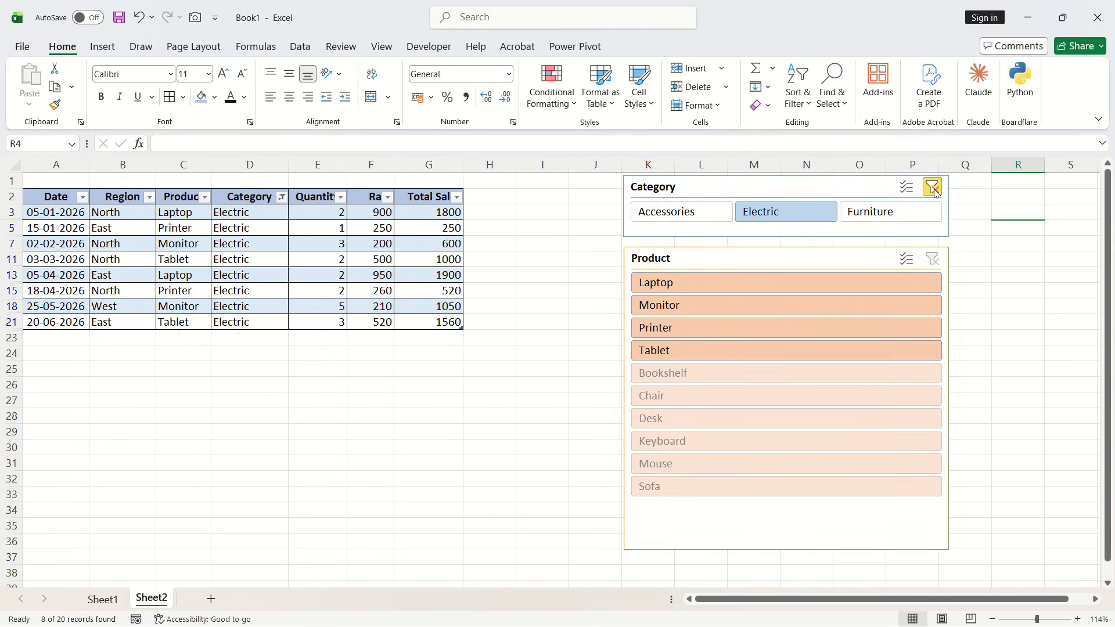
Clear the Category slicer's filter and filter the table by Electric again.
left_click(933, 187)
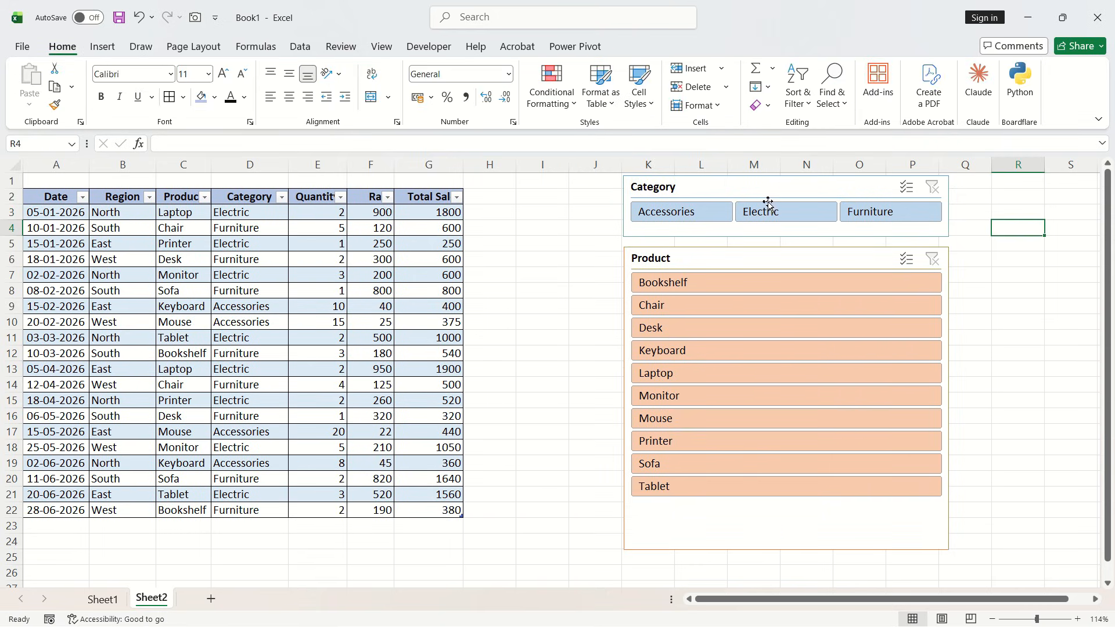
left_click(799, 216)
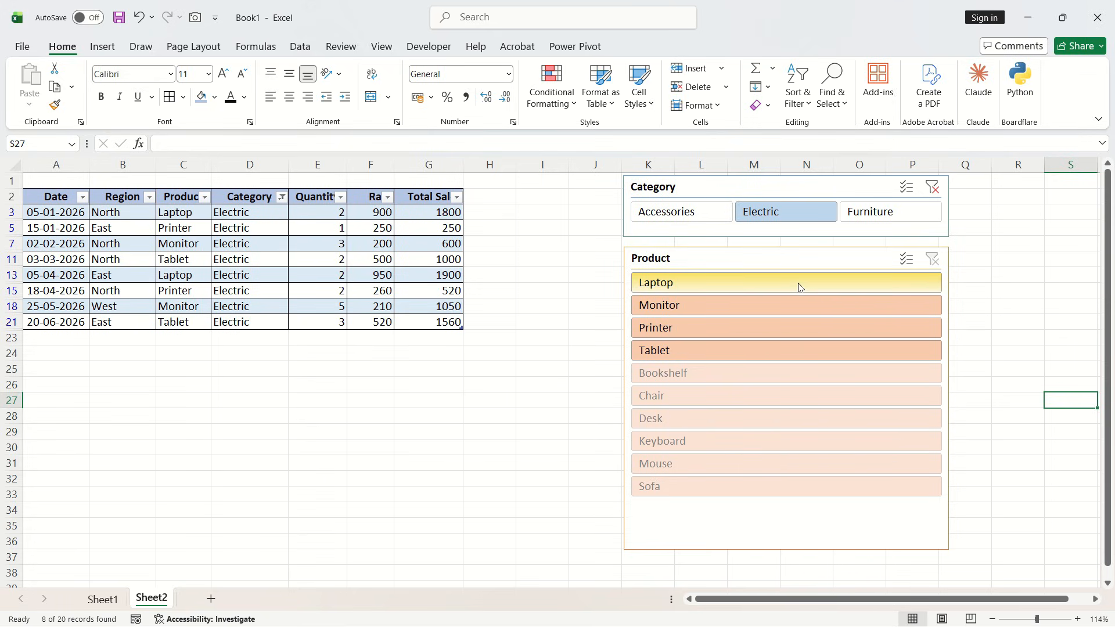
Set the Product slicer to hide items with no data in its slicer settings.
left_click(769, 262)
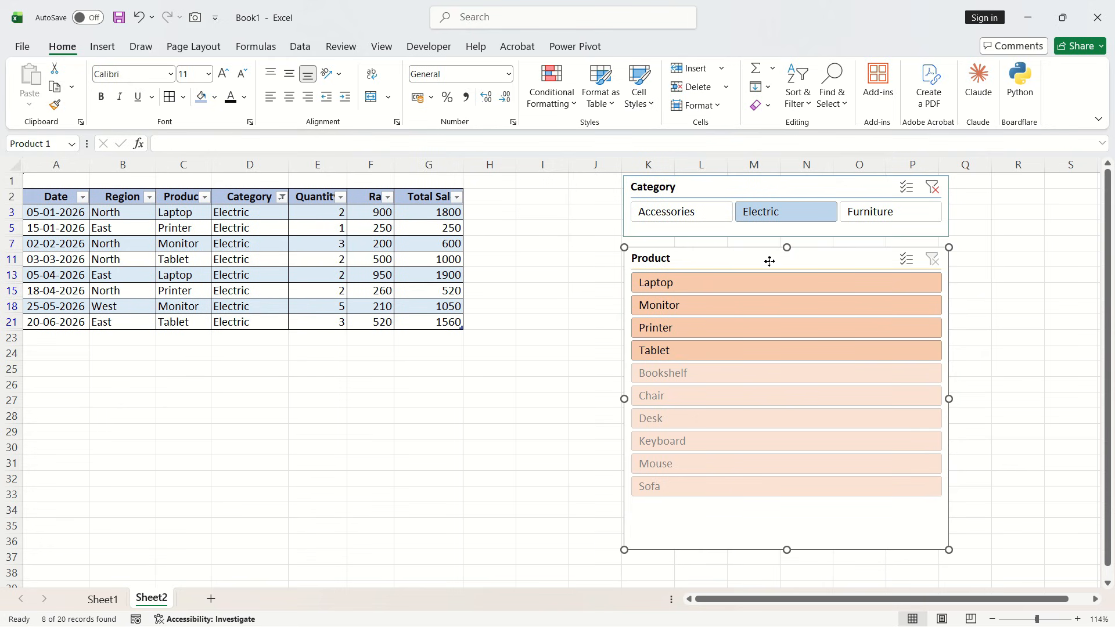
right_click(705, 253)
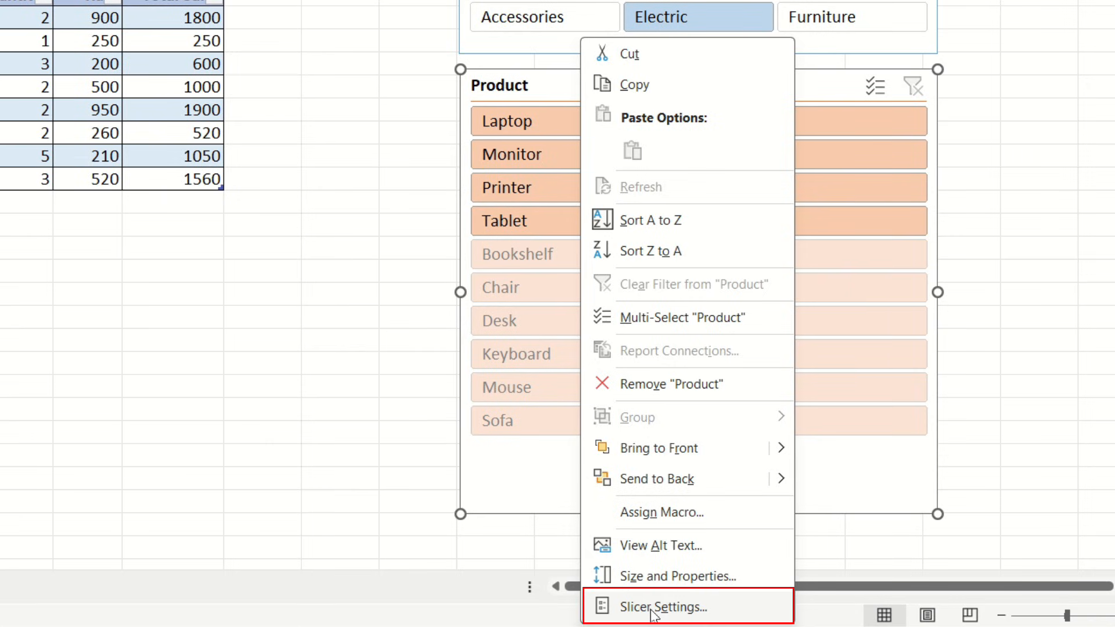
left_click(635, 608)
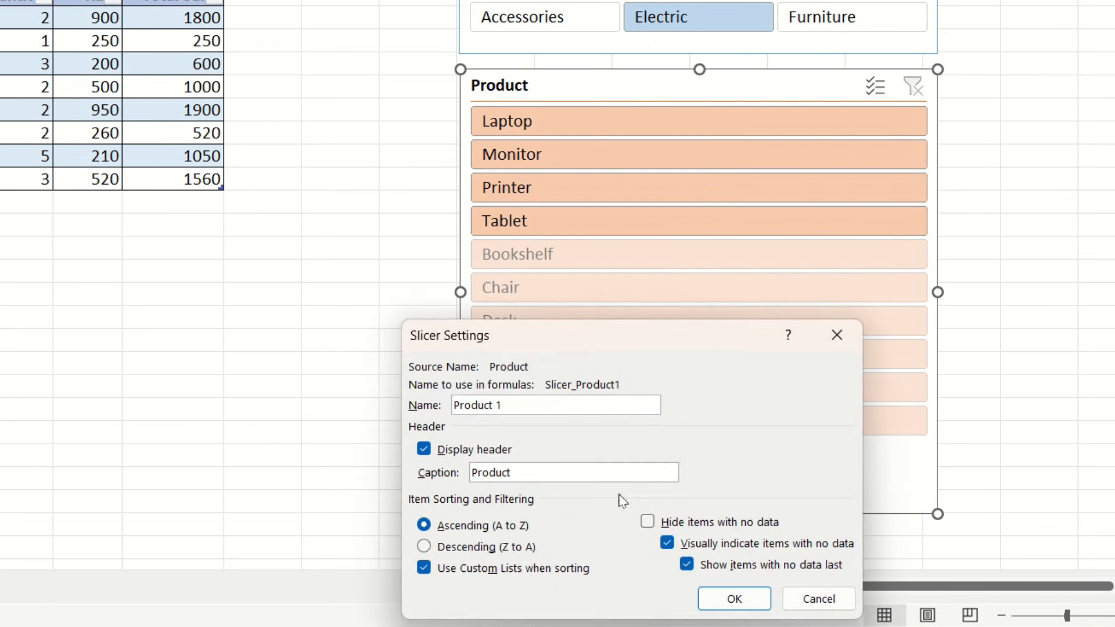
left_click_drag(583, 341, 408, 127)
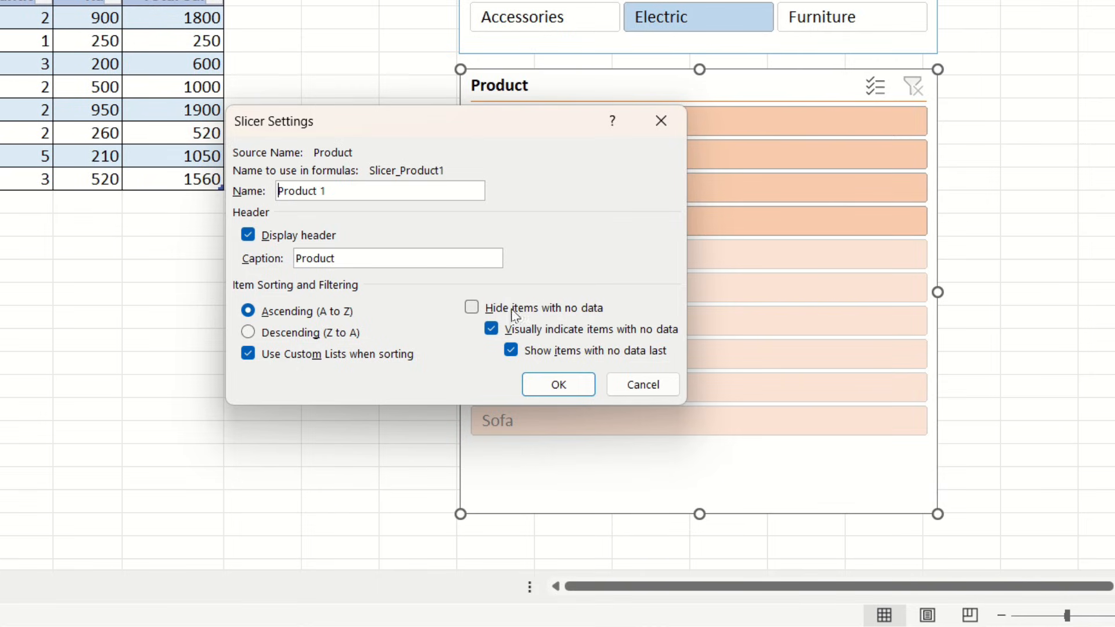
left_click(471, 308)
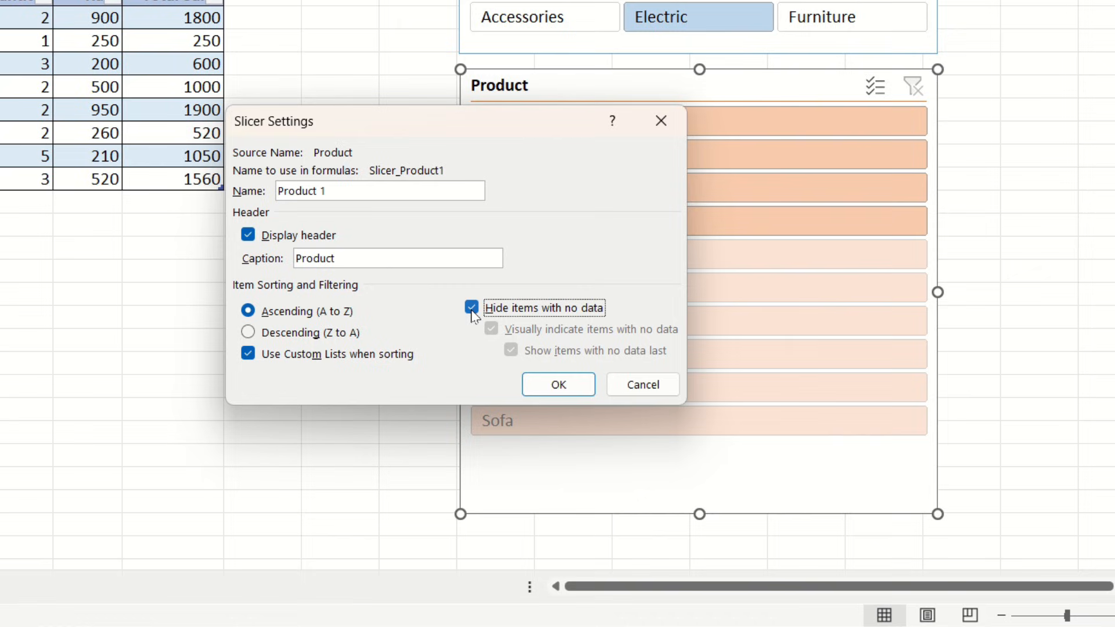
left_click(559, 386)
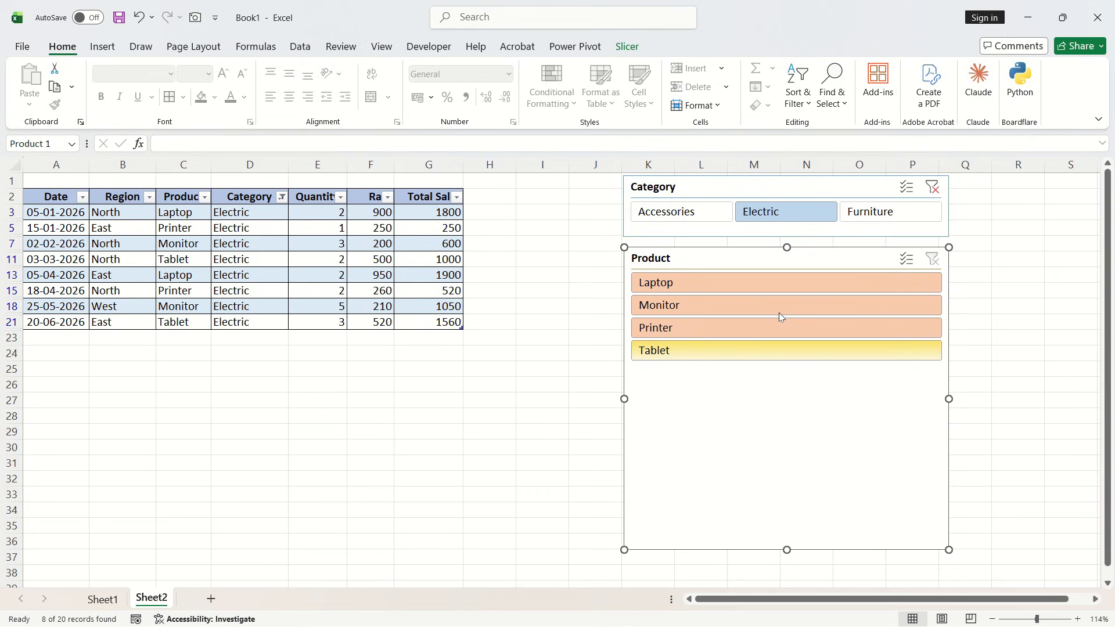
Set the Category slicer to hide items with no data in its slicer settings.
left_click(775, 194)
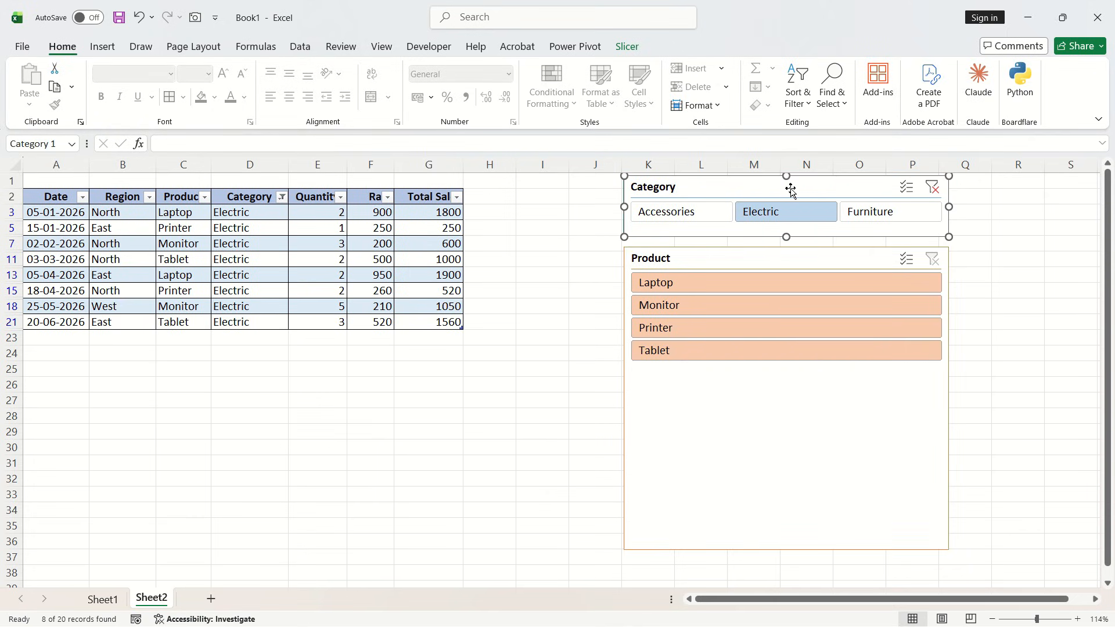
right_click(790, 189)
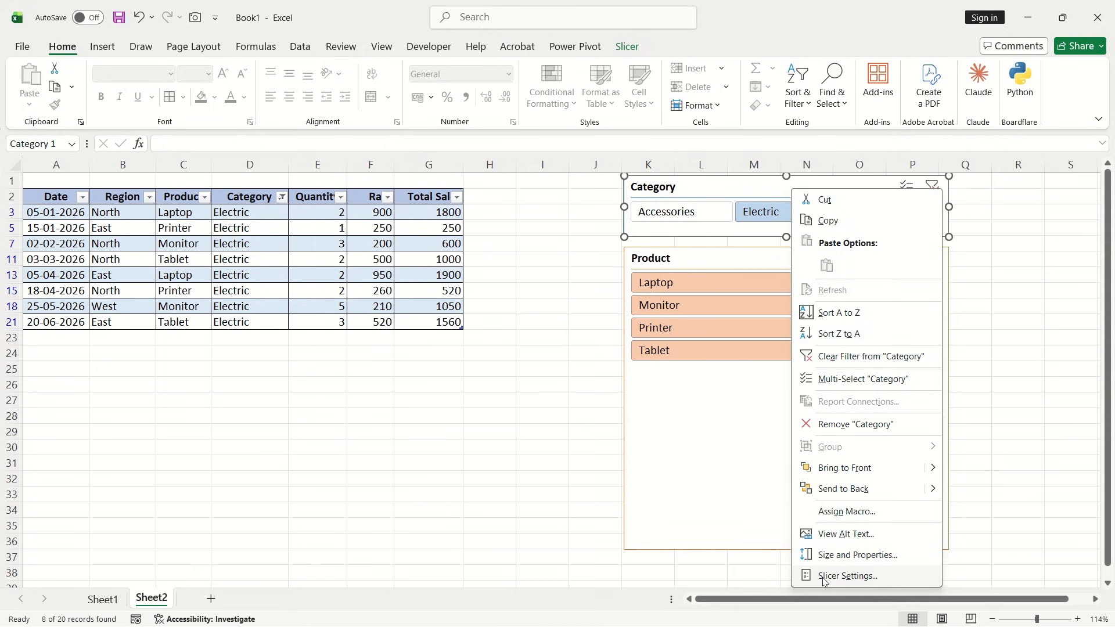
left_click(846, 575)
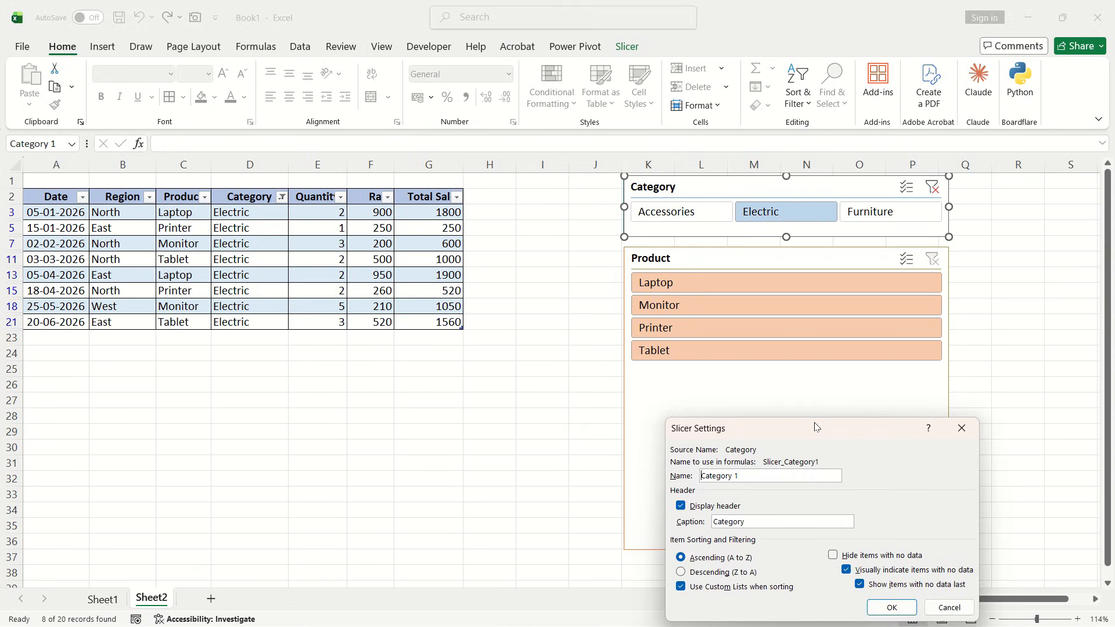
left_click_drag(816, 427, 752, 295)
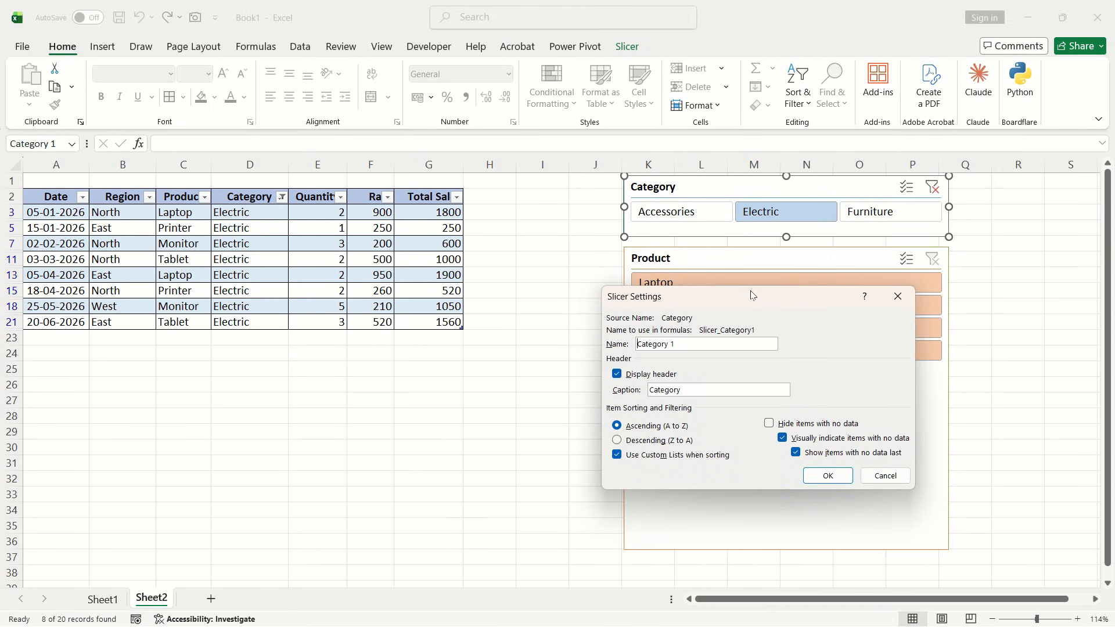
left_click(772, 424)
left_click(824, 475)
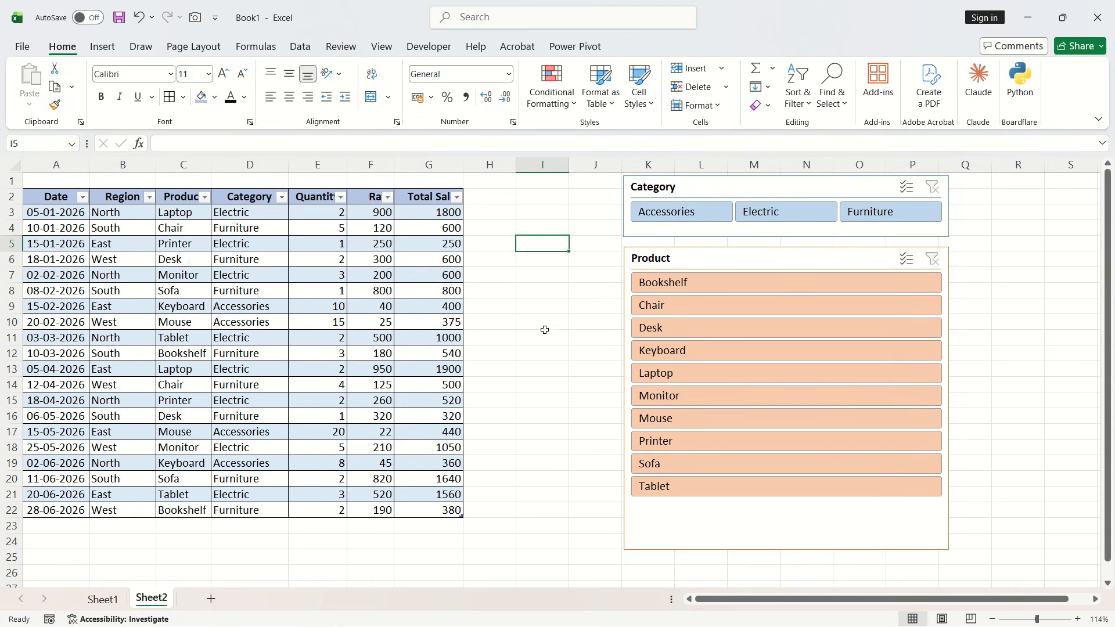
left_click_drag(544, 309, 544, 342)
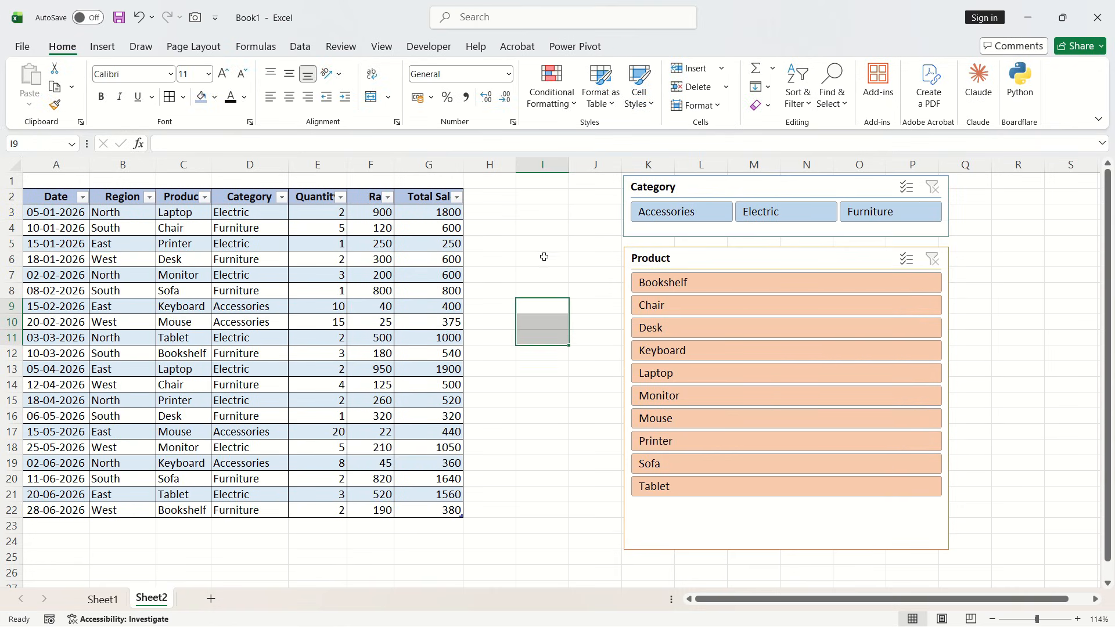
left_click(544, 253)
left_click_drag(544, 253, 565, 345)
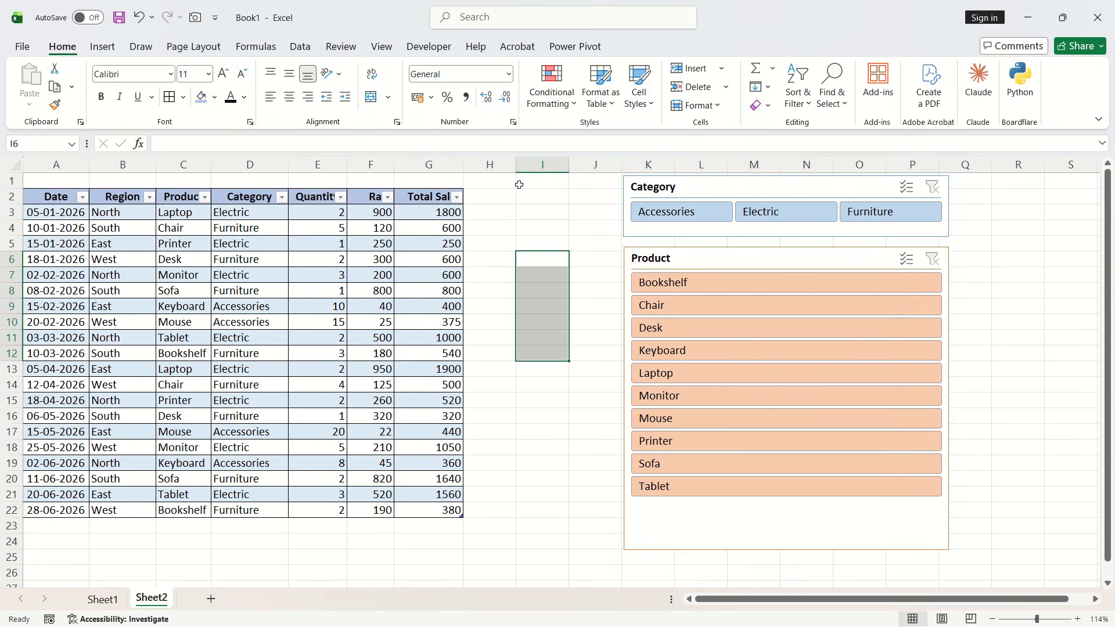
Turn off the gridlines on Sheet2.
left_click(380, 46)
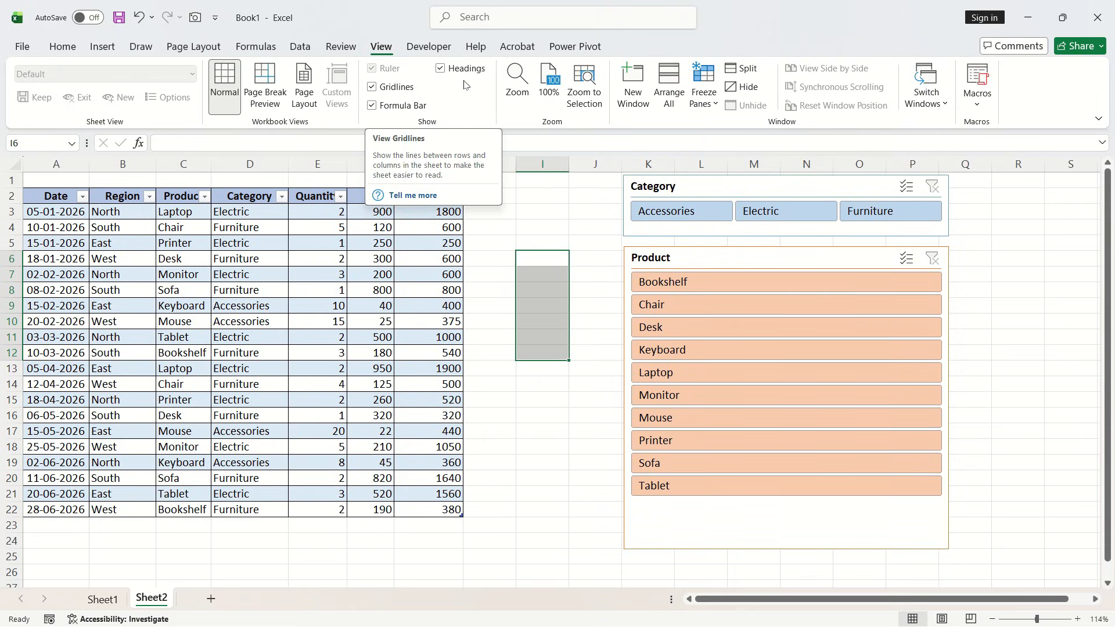
left_click(393, 88)
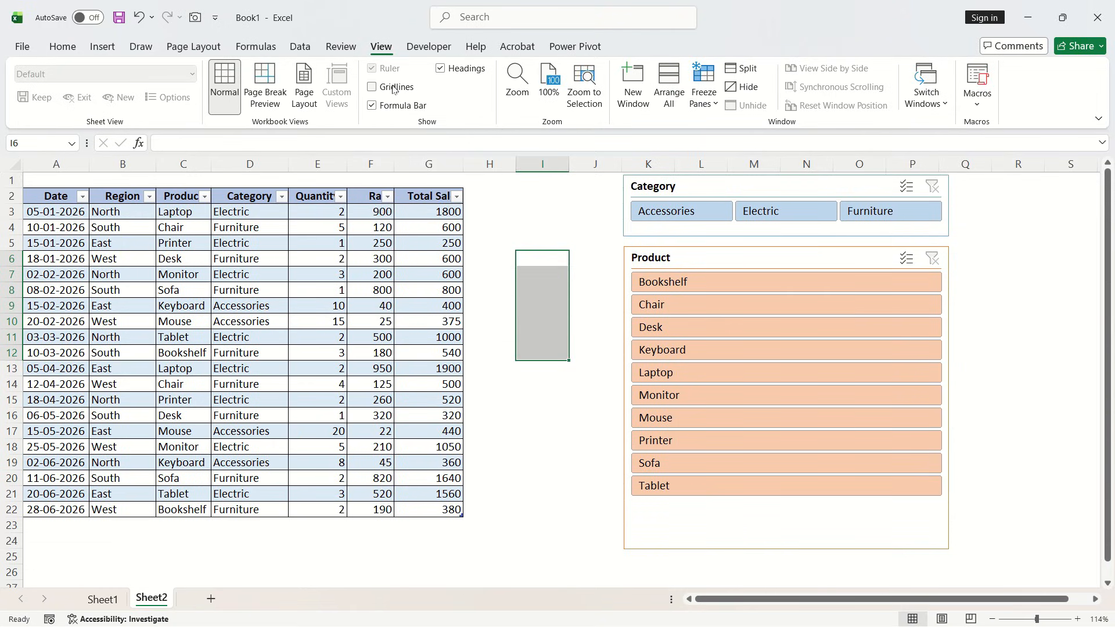
Collapse the ribbon so that only its tab names remain above the sheet.
left_click(530, 209)
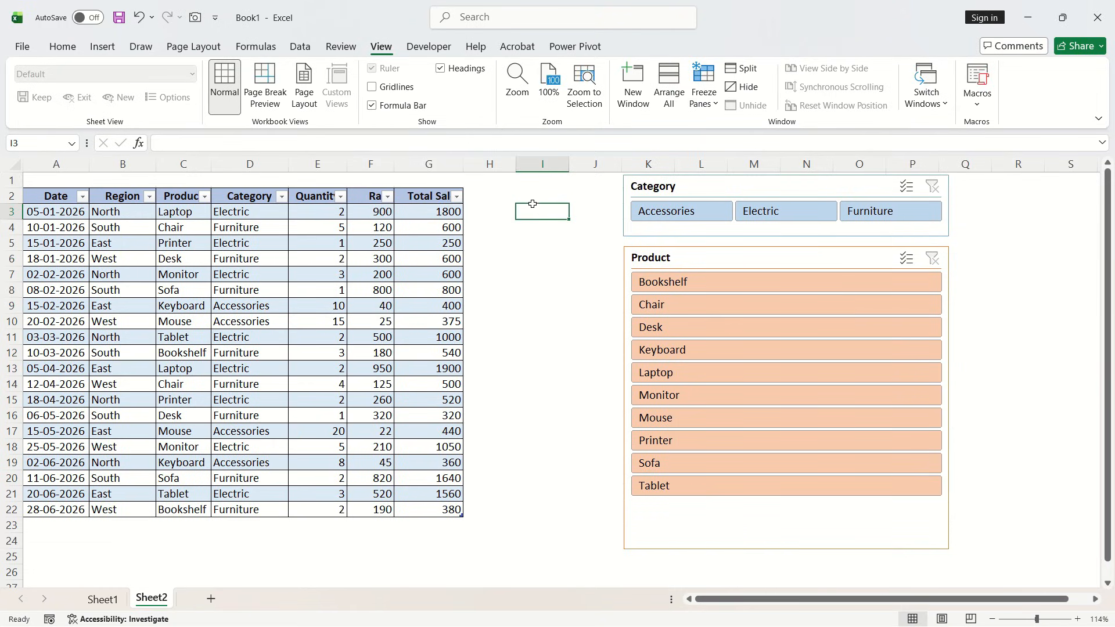
double_click(382, 48)
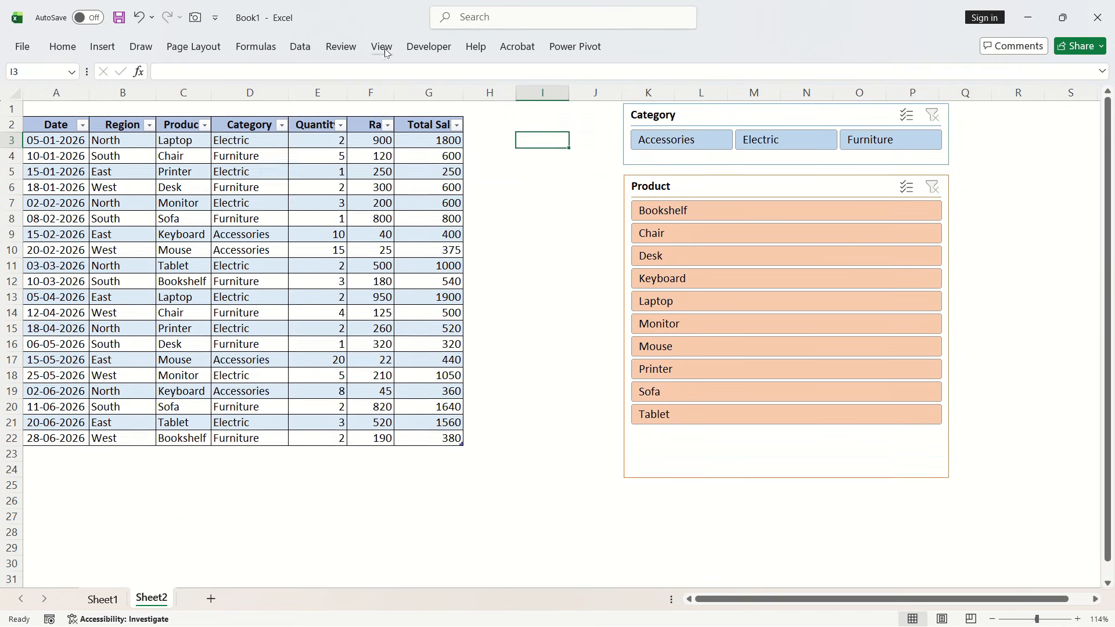
left_click(525, 156)
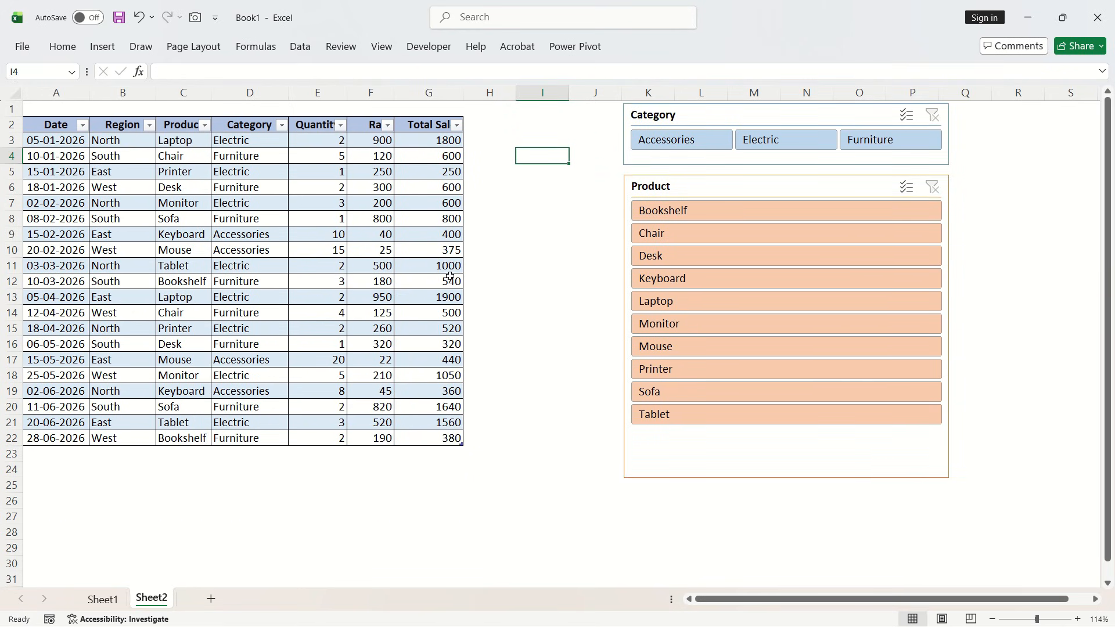
Hide the filter buttons in the header row of the sales table.
left_click(273, 219)
left_click(243, 127)
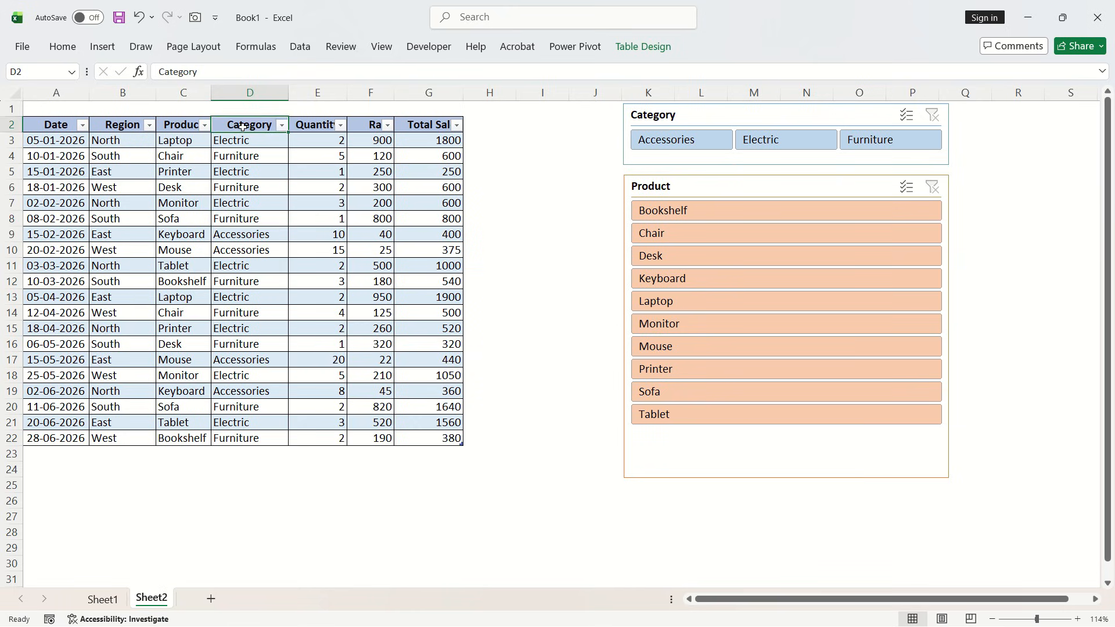
left_click(266, 185)
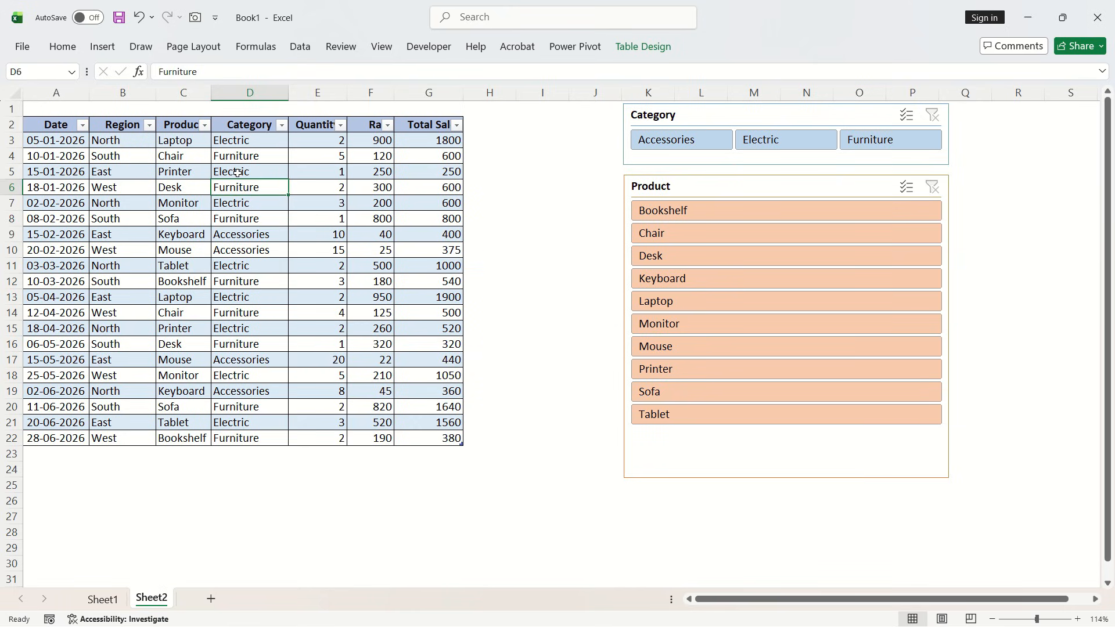
key("Down")
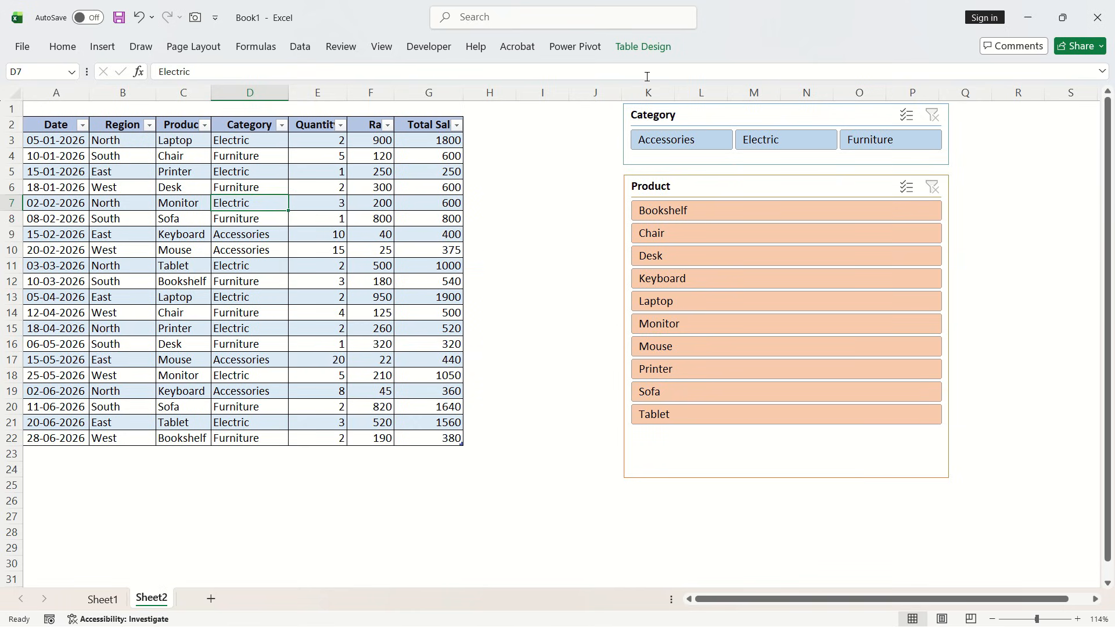
left_click(646, 47)
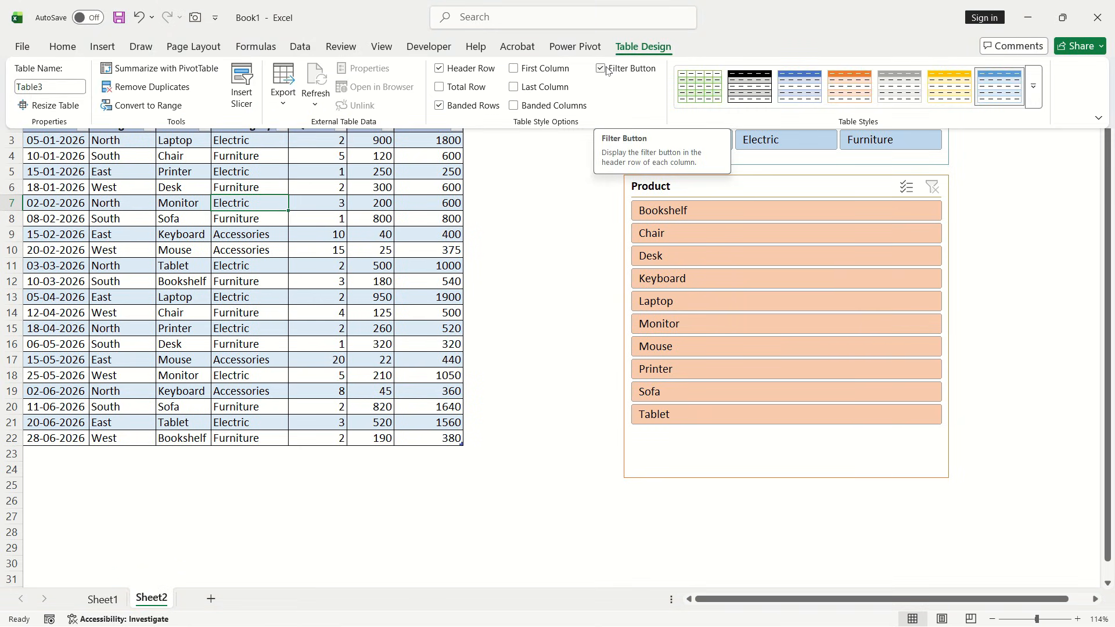
left_click(600, 68)
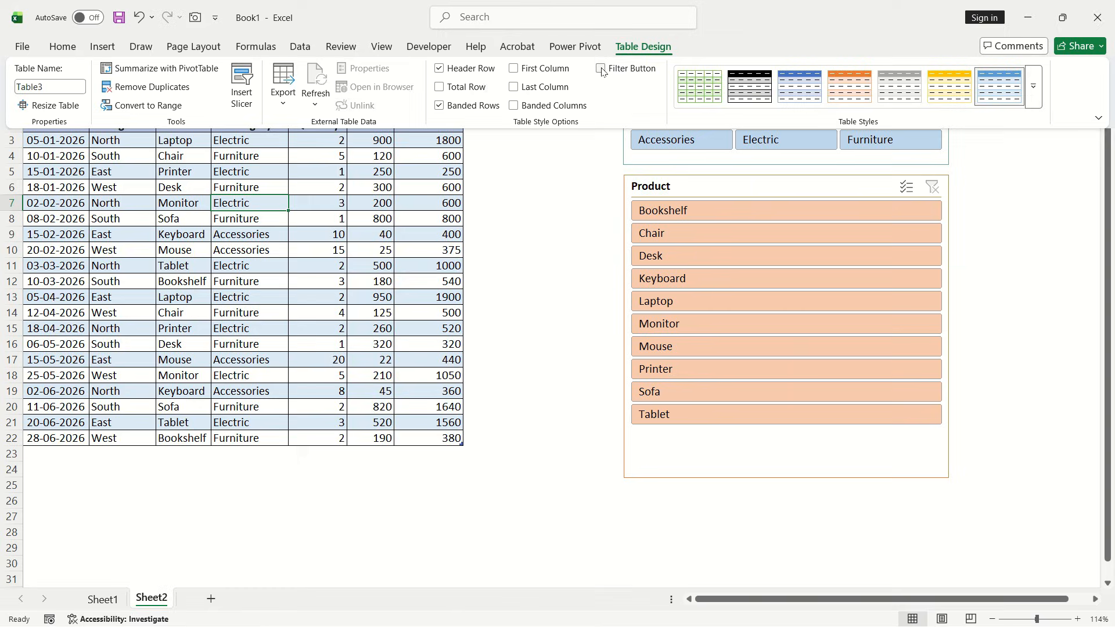
left_click(374, 194)
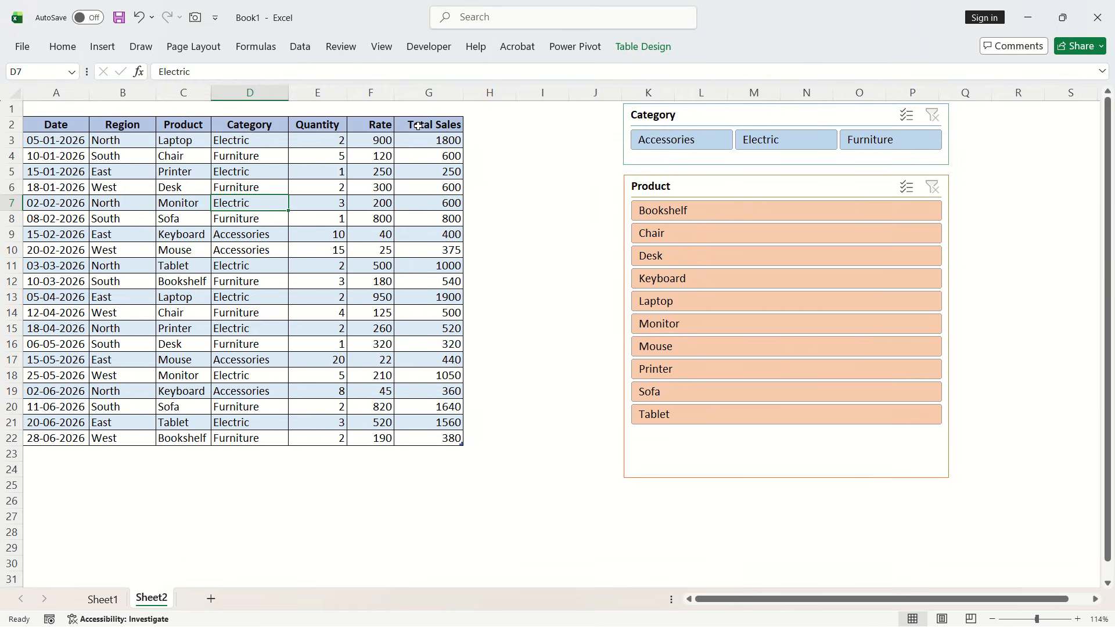
Filter the table by the Electric category, and within it by Laptop, Monitor, Printer and again Laptop using the slicers.
left_click(794, 141)
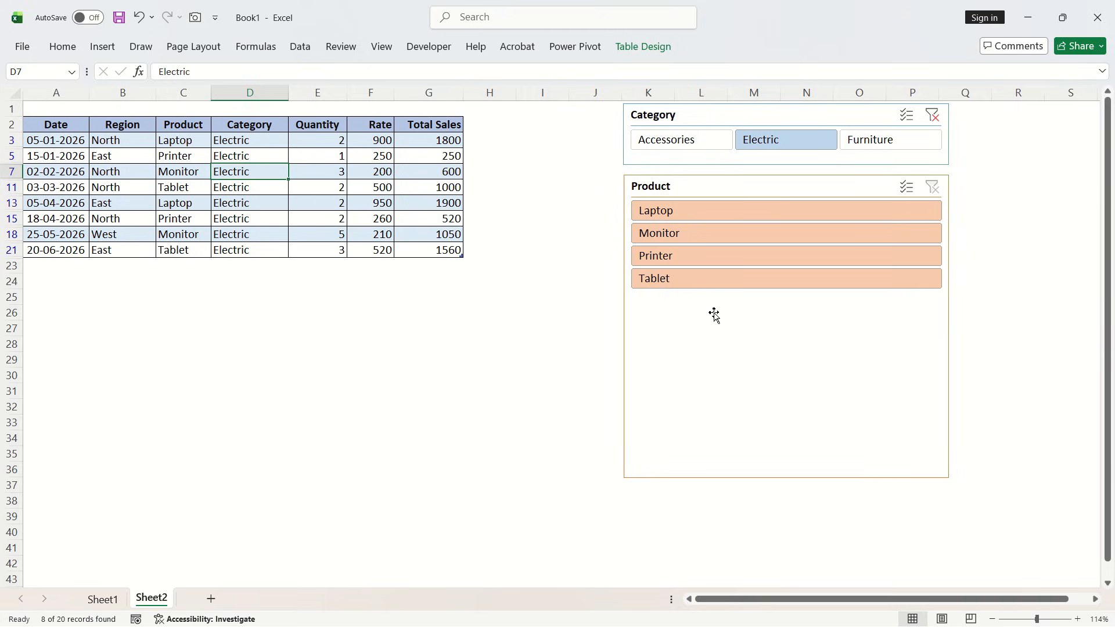
left_click(722, 211)
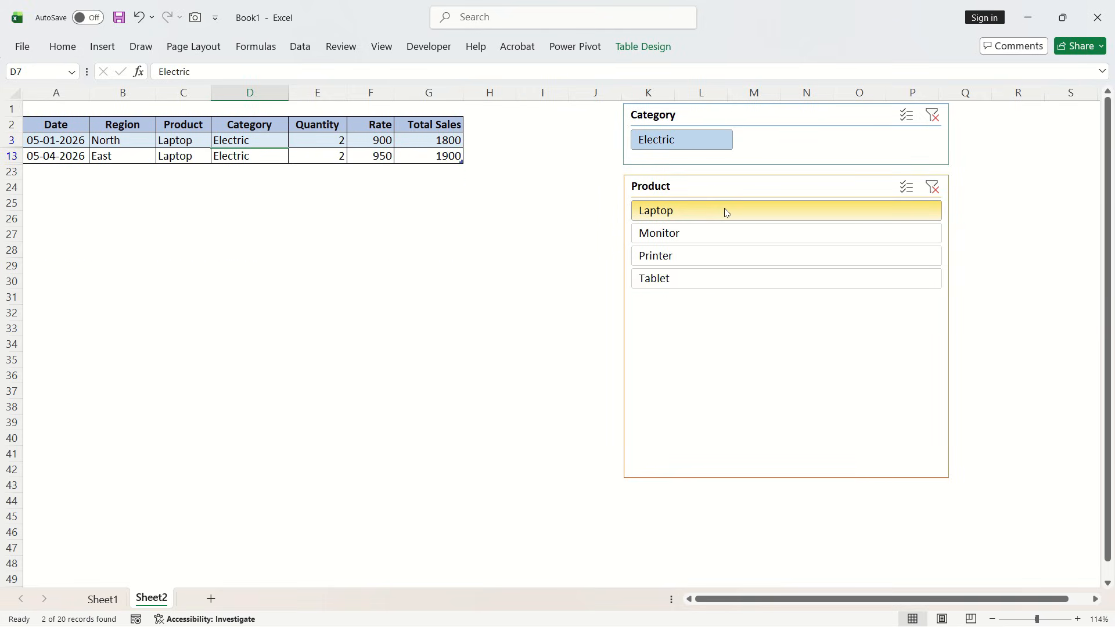
left_click(715, 233)
left_click(712, 260)
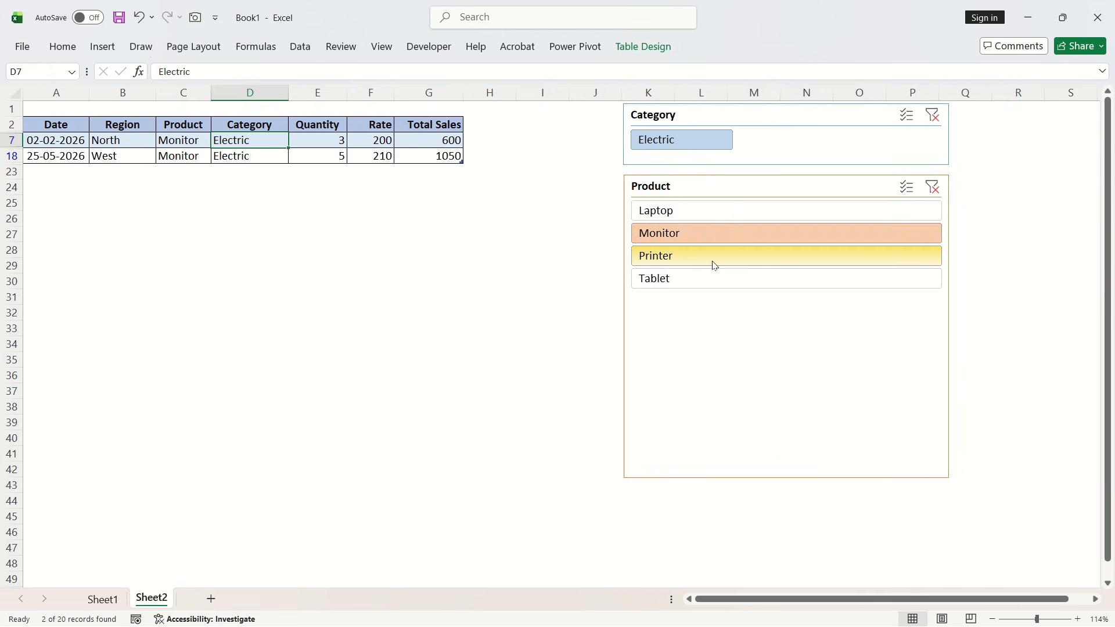
left_click(710, 219)
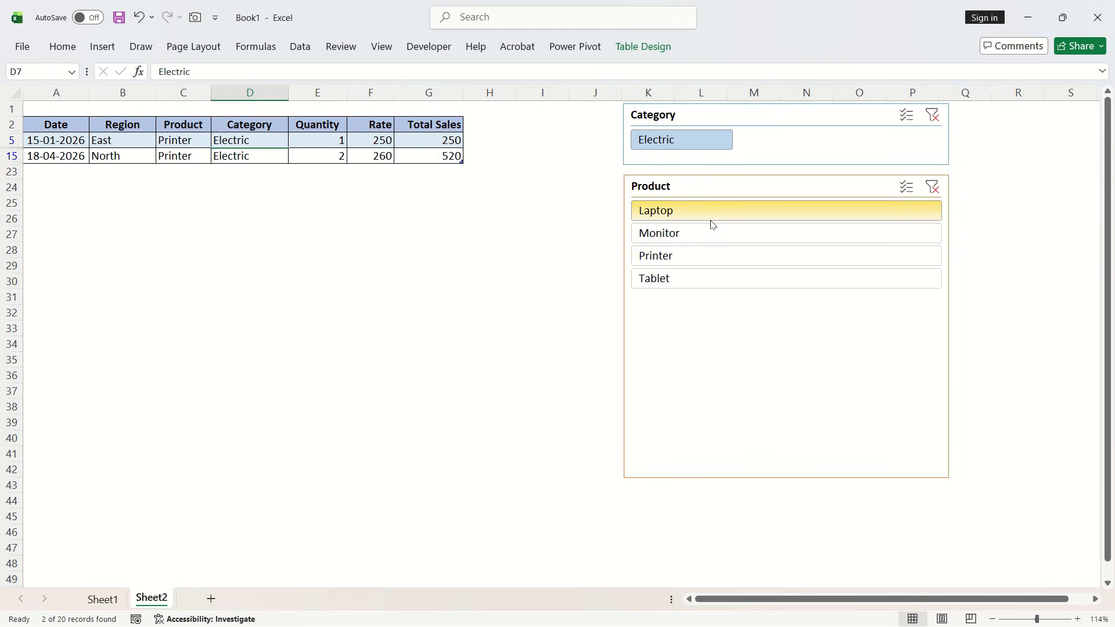
Clear the filters of the Product and Category slicers and select an empty cell beside the table.
left_click(932, 187)
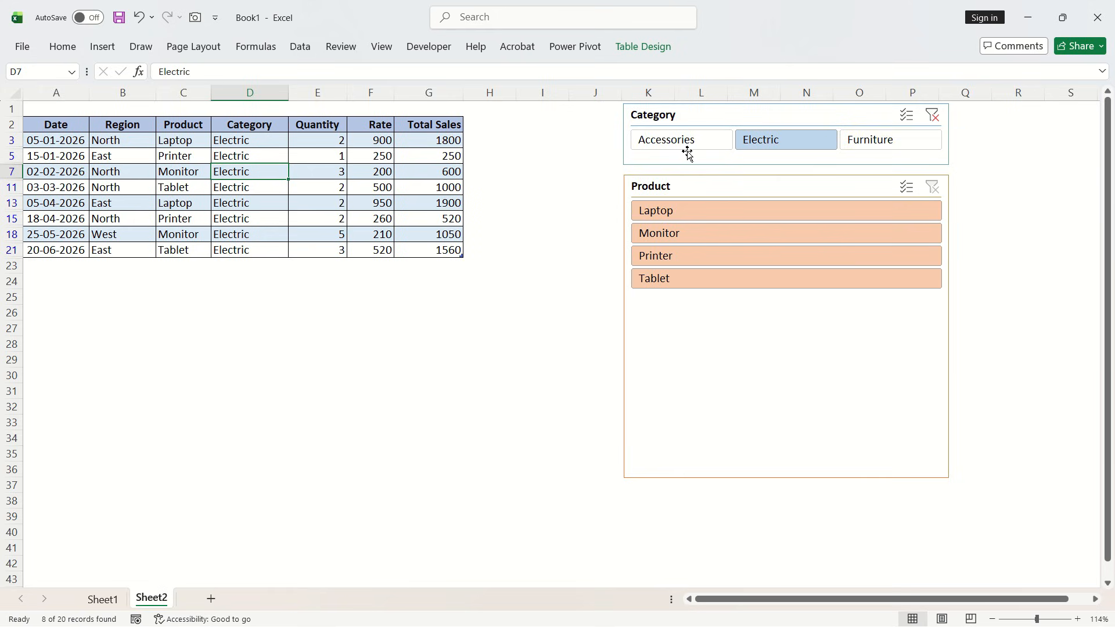
left_click(938, 121)
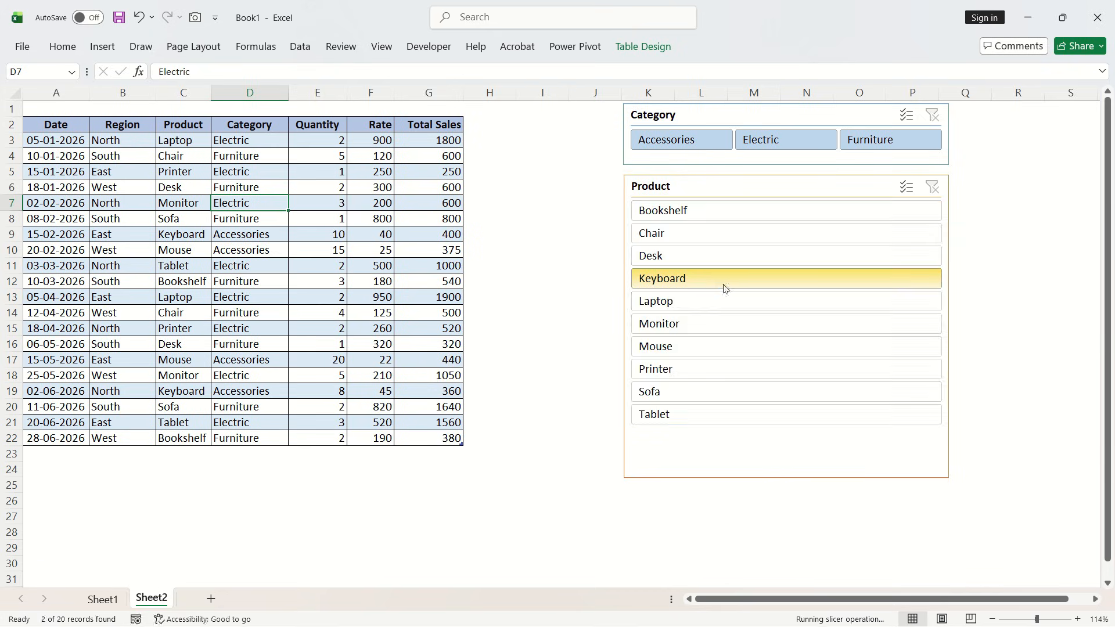
left_click(531, 413)
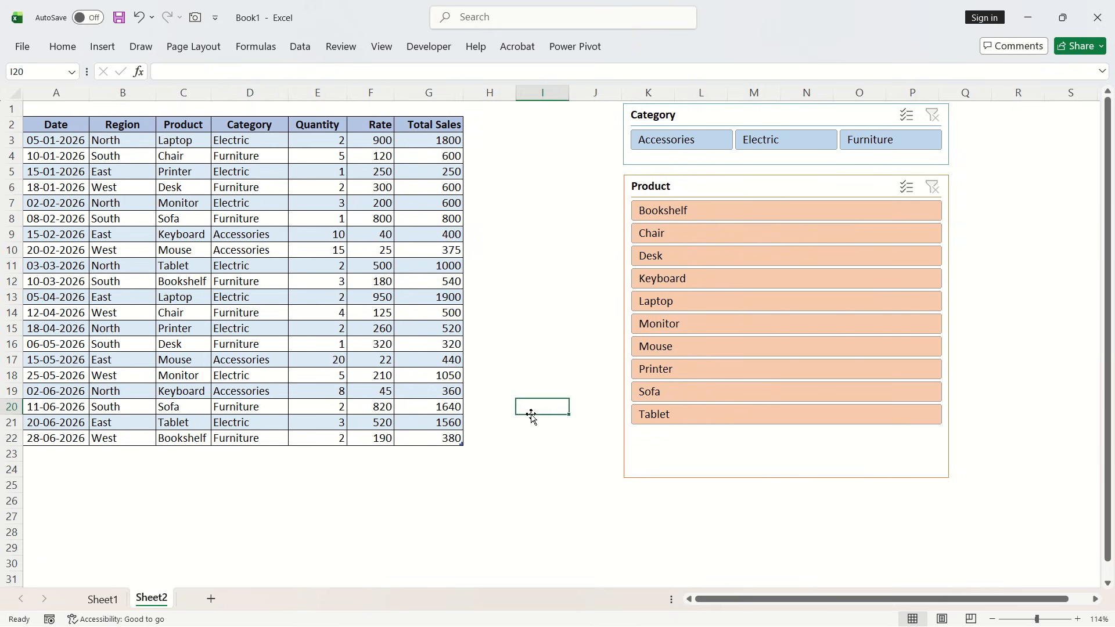